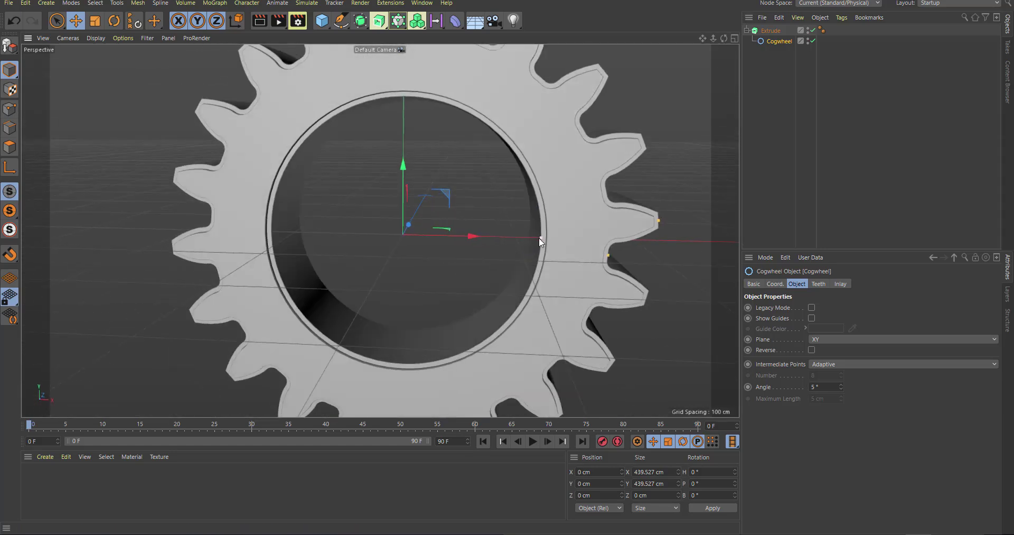
pyautogui.scroll(-5, 584, 330)
pyautogui.keyDown('alt'); pyautogui.moveTo(375, 138); pyautogui.dragTo(274, 245); pyautogui.keyUp('alt')
pyautogui.click(497, 223)
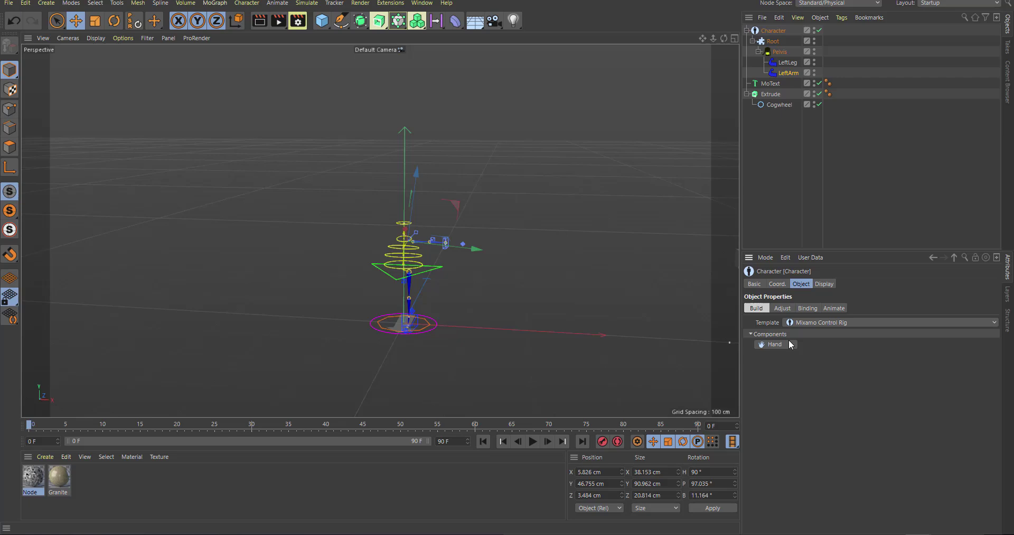
# Add a Hand component to the left arm of the Mixamo Control Rig character.
pyautogui.click(774, 343)
pyautogui.keyDown('alt'); pyautogui.moveTo(687, 323); pyautogui.dragTo(502, 303); pyautogui.keyUp('alt')
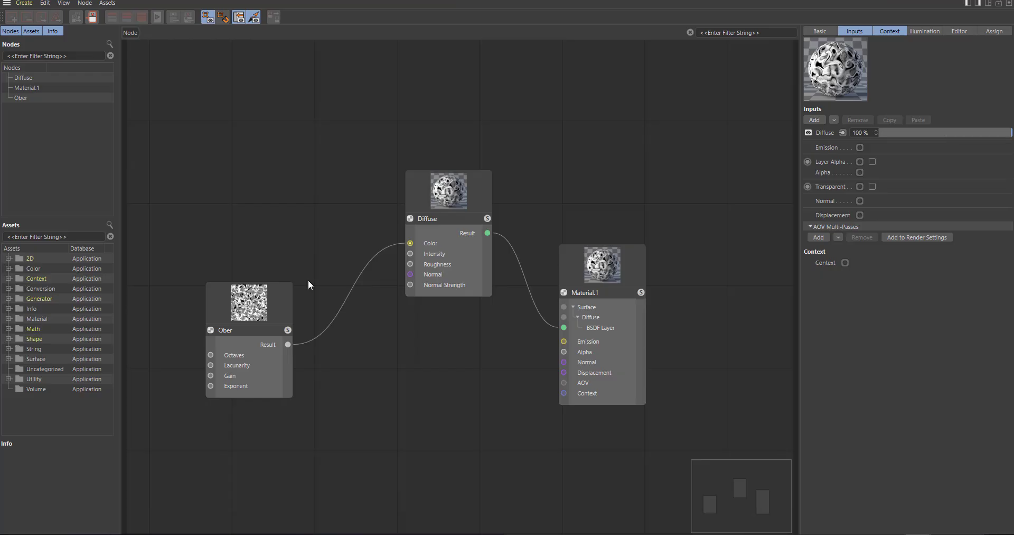
# Rearrange the node graph by moving the Ober noise node and the Material.1 node to new places.
pyautogui.moveTo(256, 320); pyautogui.dragTo(329, 218)
pyautogui.moveTo(624, 279); pyautogui.dragTo(619, 188)
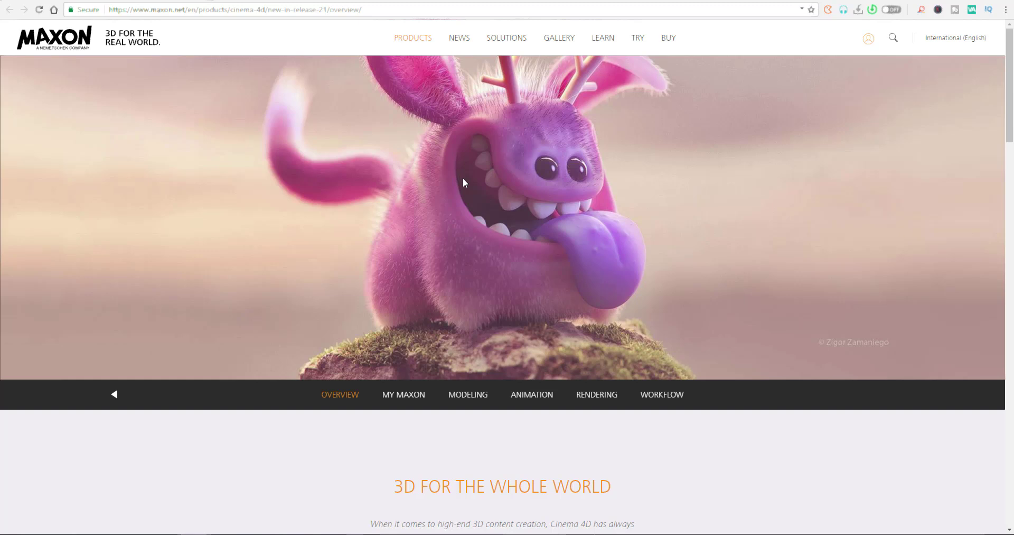
# Open the Try page of the Maxon website in the browser and look over the Cinema 4D installer downloads.
pyautogui.click(640, 39)
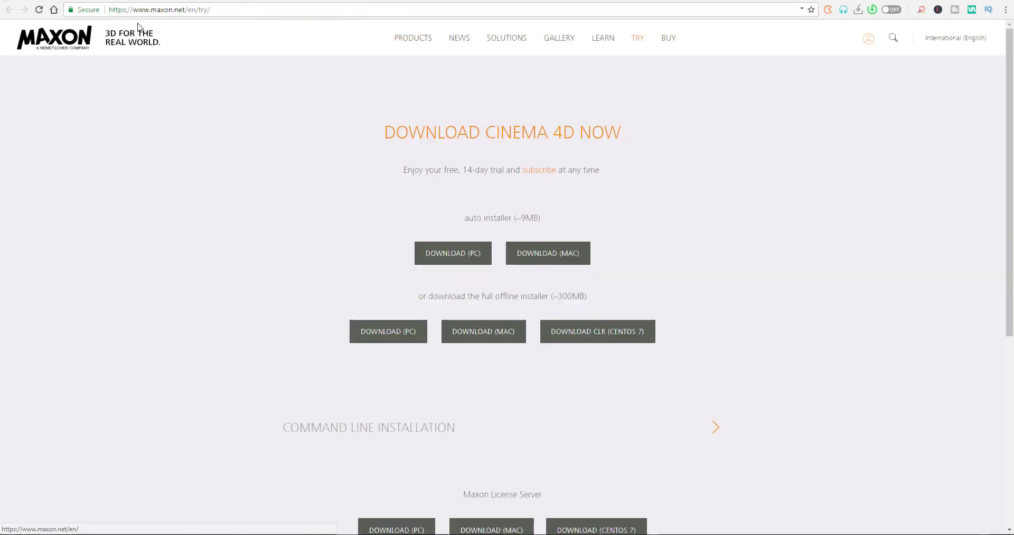
pyautogui.moveTo(137, 10); pyautogui.dragTo(211, 10)
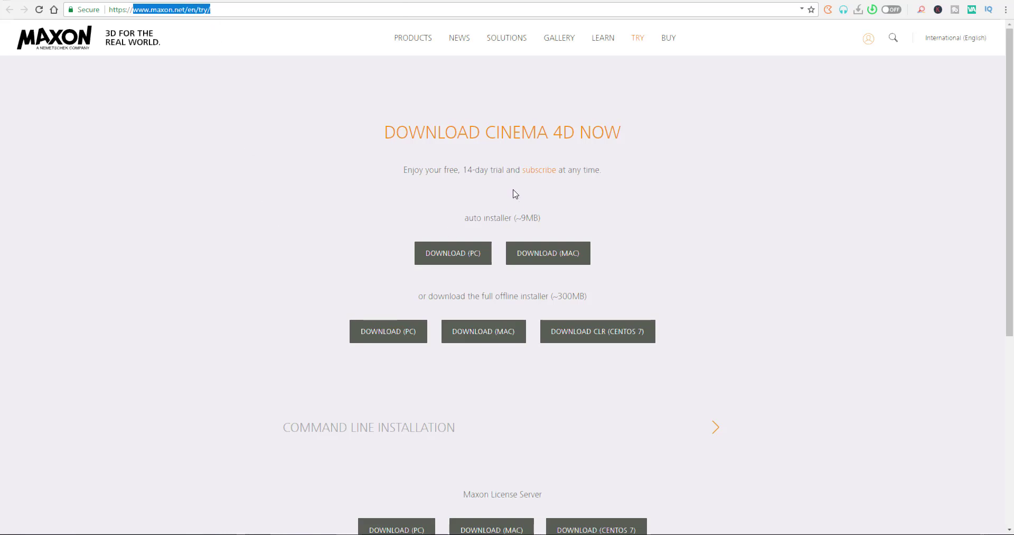
pyautogui.scroll(-5, 596, 195)
pyautogui.scroll(4, 596, 196)
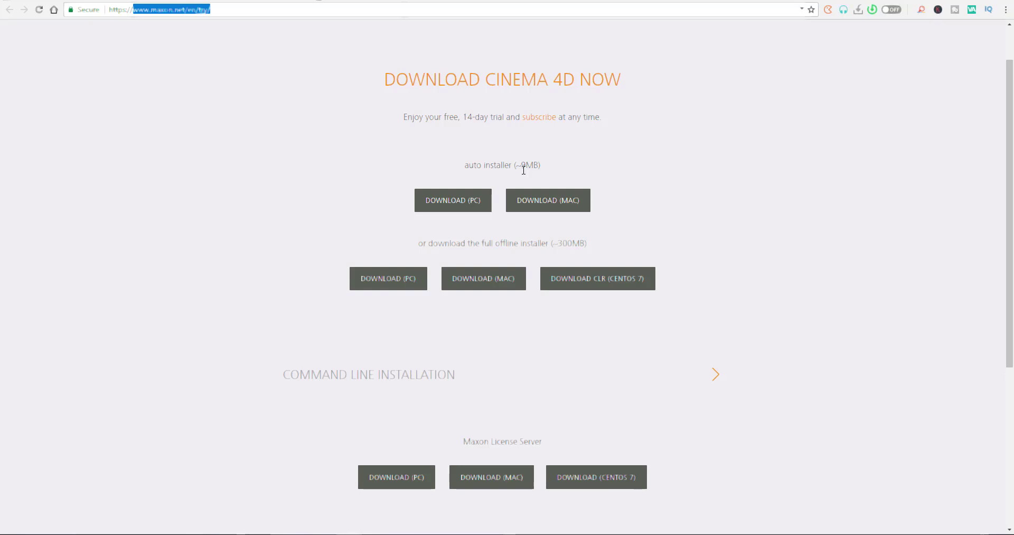
pyautogui.write('www.maxon.net/en/buy/')
pyautogui.press('Return')
pyautogui.scroll(-2, 384, 244)
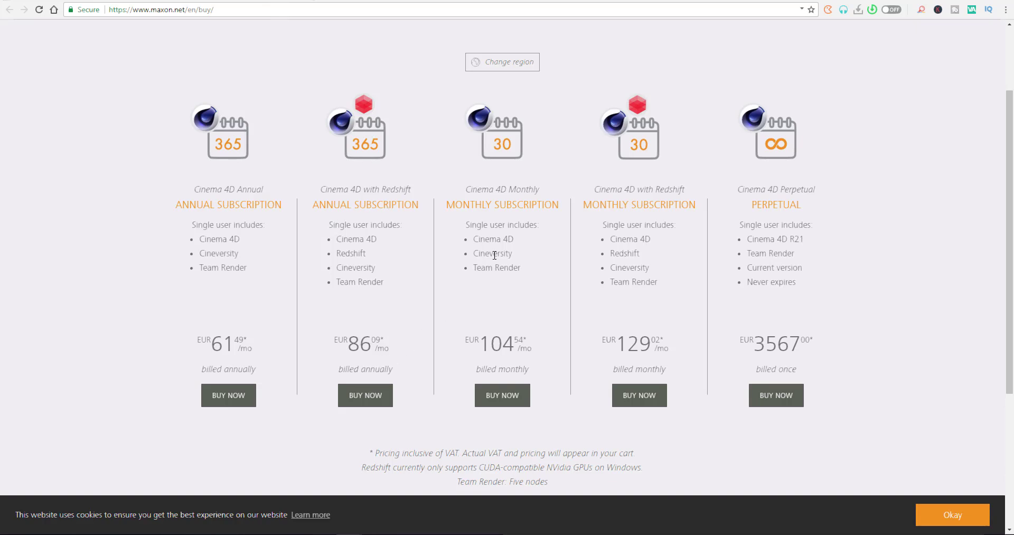
pyautogui.scroll(1, 606, 271)
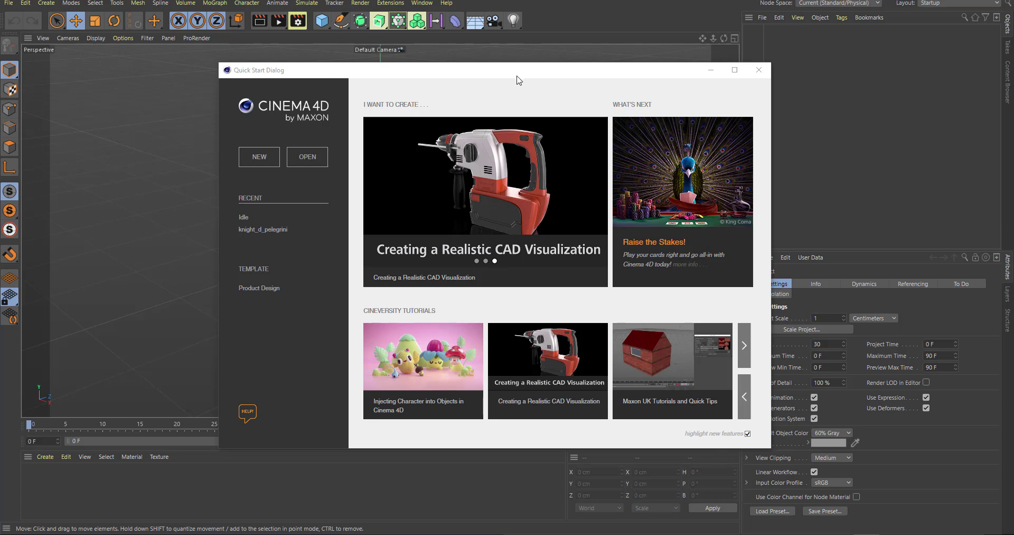
# Switch to Cinema 4D and dismiss the Quick Start Dialog.
pyautogui.moveTo(493, 74); pyautogui.dragTo(446, 58)
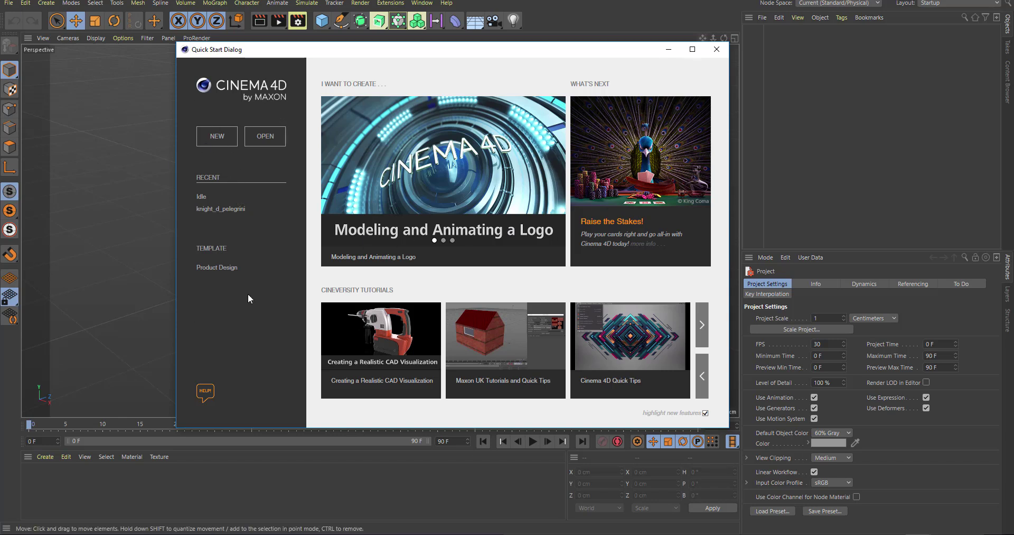
pyautogui.click(716, 49)
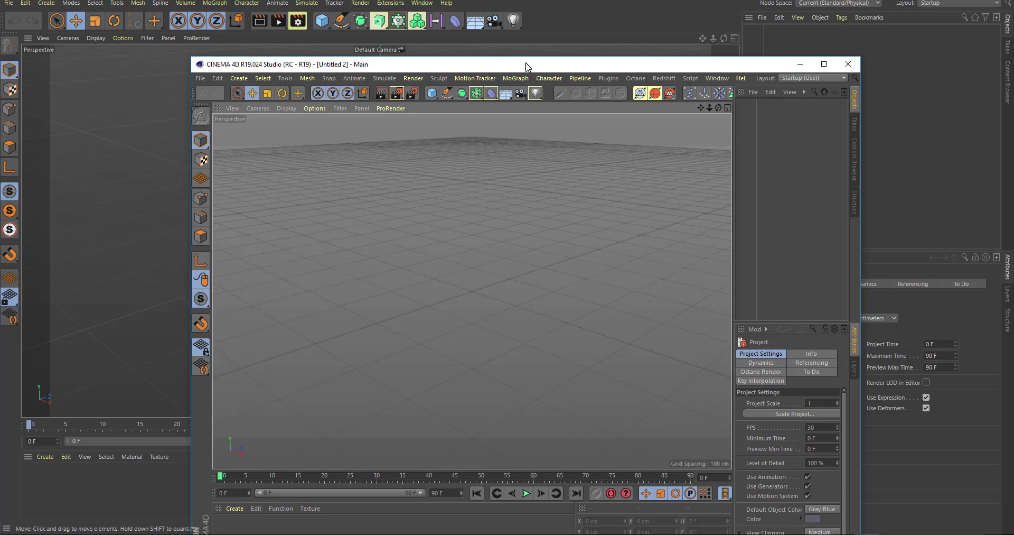
# Place the Cinema 4D R19 window over the newer version's workspace to compare their menus, icons and toolbars.
pyautogui.moveTo(525, 64); pyautogui.dragTo(533, 71)
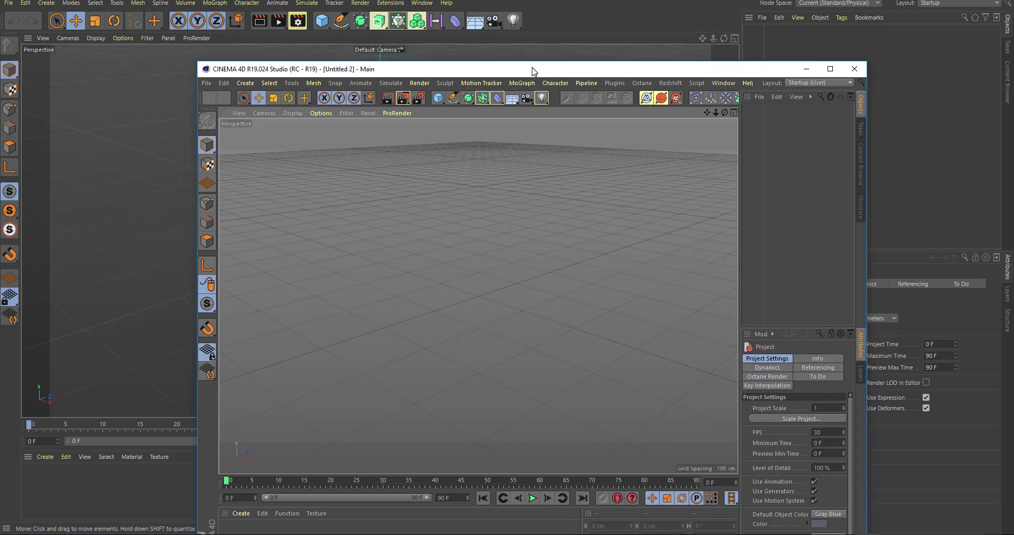
pyautogui.moveTo(529, 68); pyautogui.dragTo(430, 132)
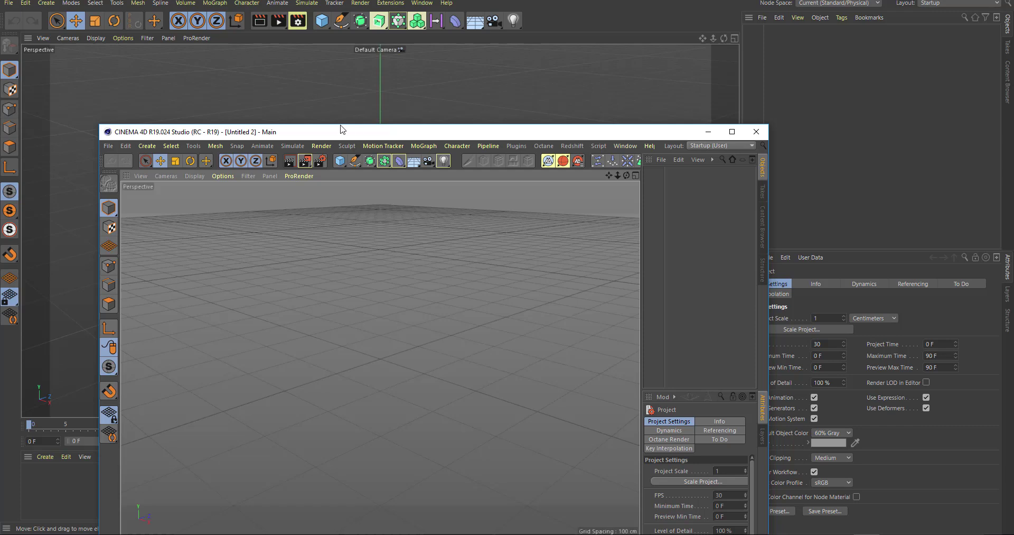
pyautogui.moveTo(341, 128); pyautogui.dragTo(263, 104)
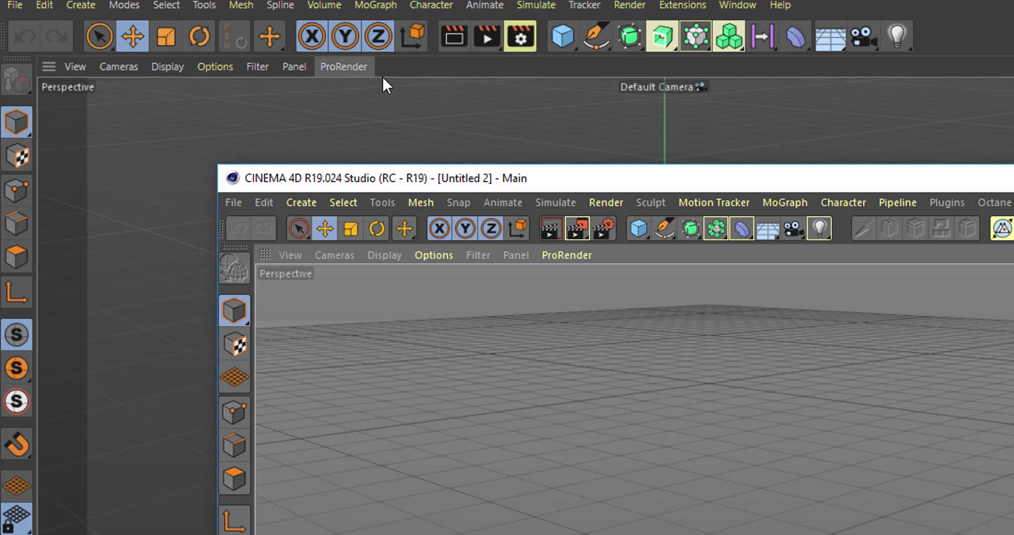
pyautogui.moveTo(500, 182); pyautogui.dragTo(566, 68)
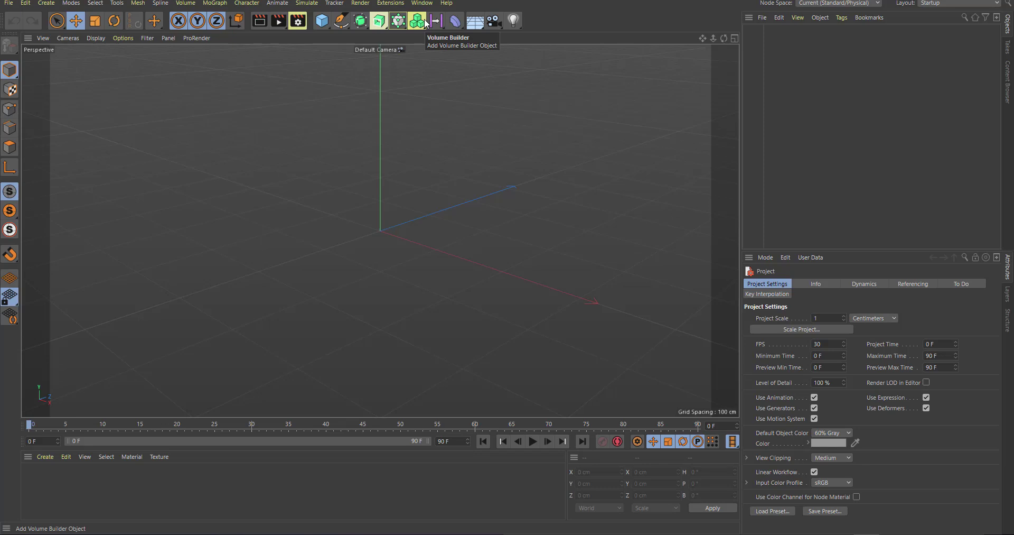
# Add a Cogwheel spline to the empty scene.
pyautogui.keyDown('alt'); pyautogui.moveTo(483, 195); pyautogui.dragTo(428, 294); pyautogui.keyUp('alt')
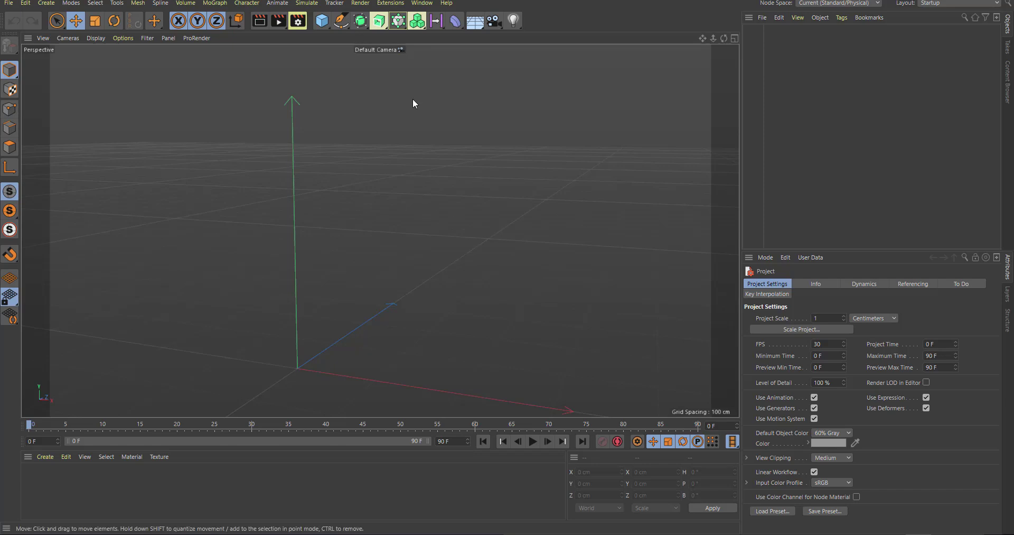
pyautogui.click(341, 23)
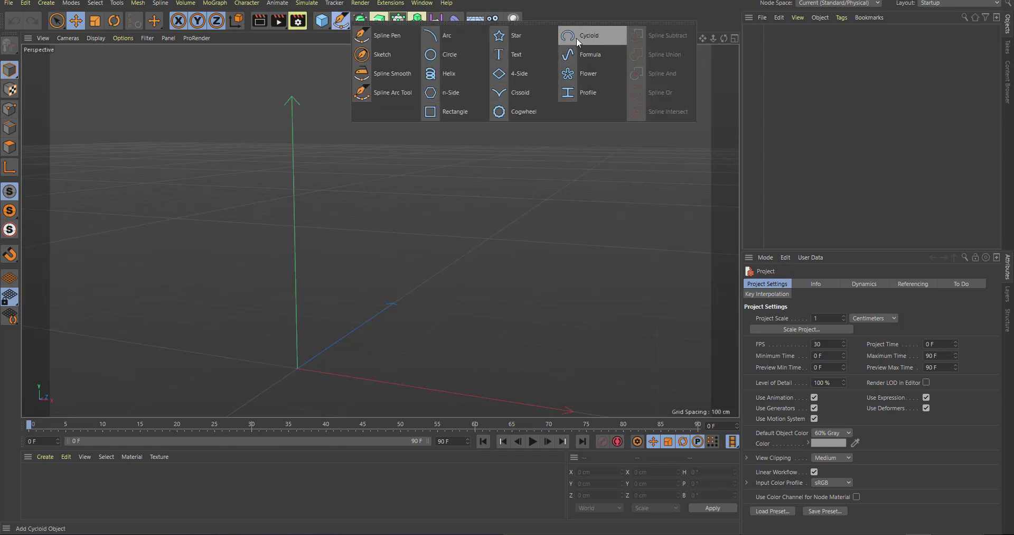
pyautogui.click(505, 113)
pyautogui.keyDown('alt'); pyautogui.moveTo(531, 234); pyautogui.dragTo(456, 141); pyautogui.keyUp('alt')
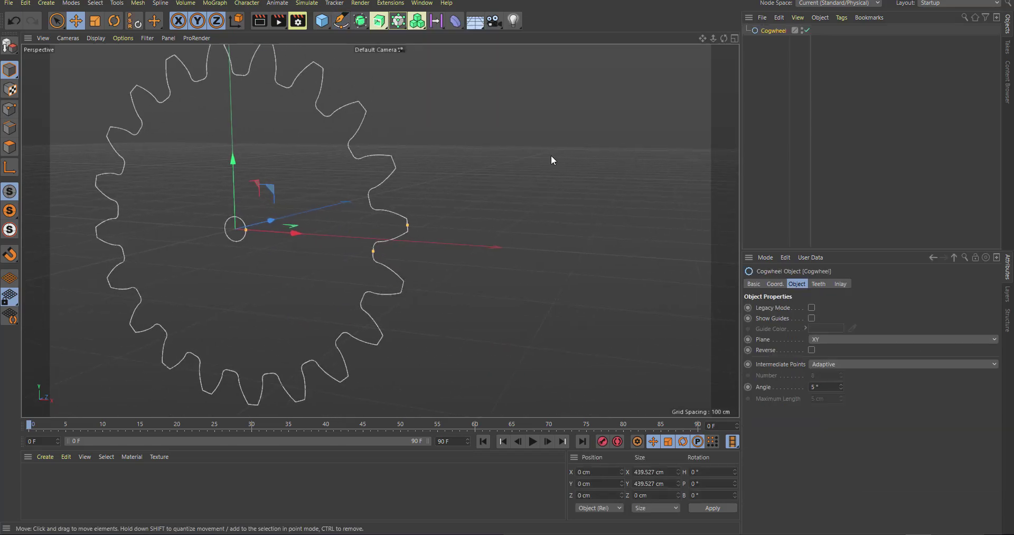
pyautogui.keyDown('alt'); pyautogui.moveTo(550, 154); pyautogui.dragTo(591, 185, button='middle'); pyautogui.keyUp('alt')
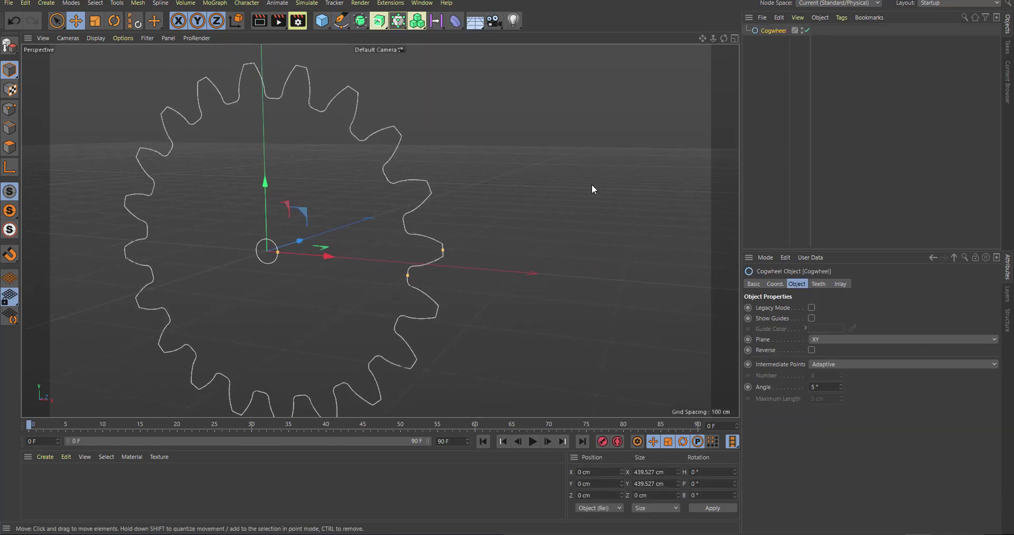
# Put the cogwheel spline under an Extrude generator and set its Z movement to 103 cm.
pyautogui.keyDown('alt'); pyautogui.click(379, 21); pyautogui.keyUp('alt')
pyautogui.keyDown('alt'); pyautogui.moveTo(555, 196); pyautogui.dragTo(475, 217); pyautogui.keyUp('alt')
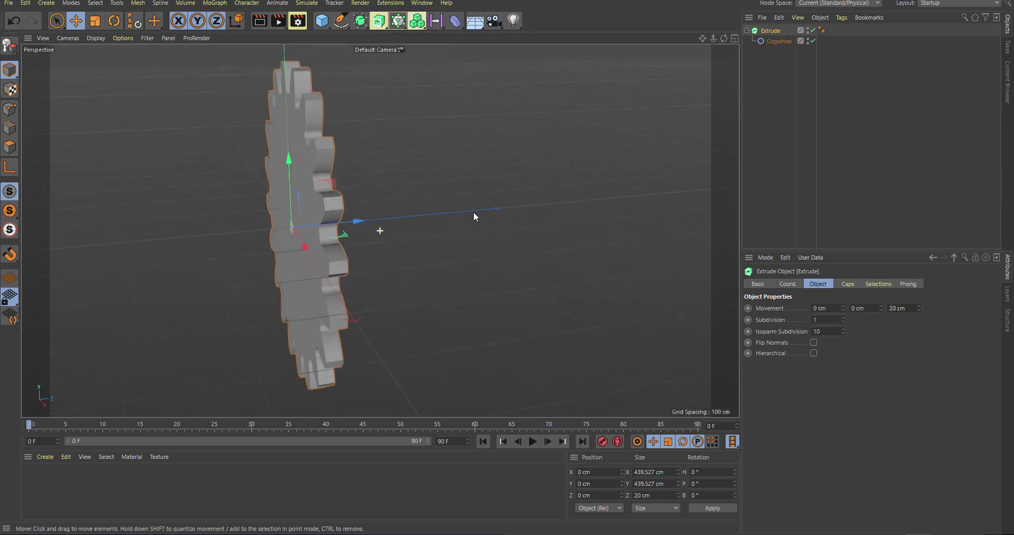
pyautogui.moveTo(919, 308); pyautogui.dragTo(919, 269)
pyautogui.keyDown('alt'); pyautogui.moveTo(363, 368); pyautogui.dragTo(632, 354); pyautogui.keyUp('alt')
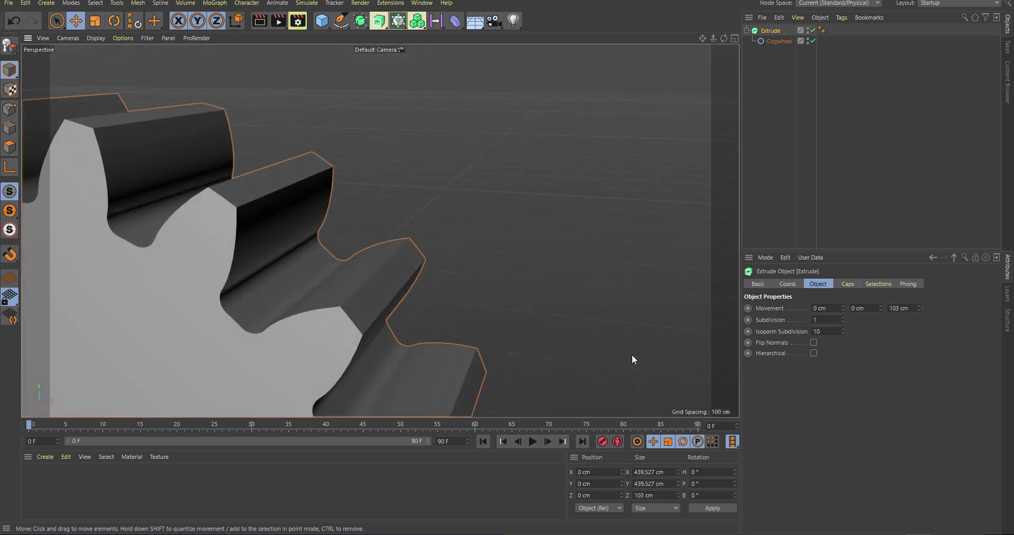
# Try the Step and Curve bevel shapes for the extrusion's caps and return the bevel shape to Round.
pyautogui.click(845, 283)
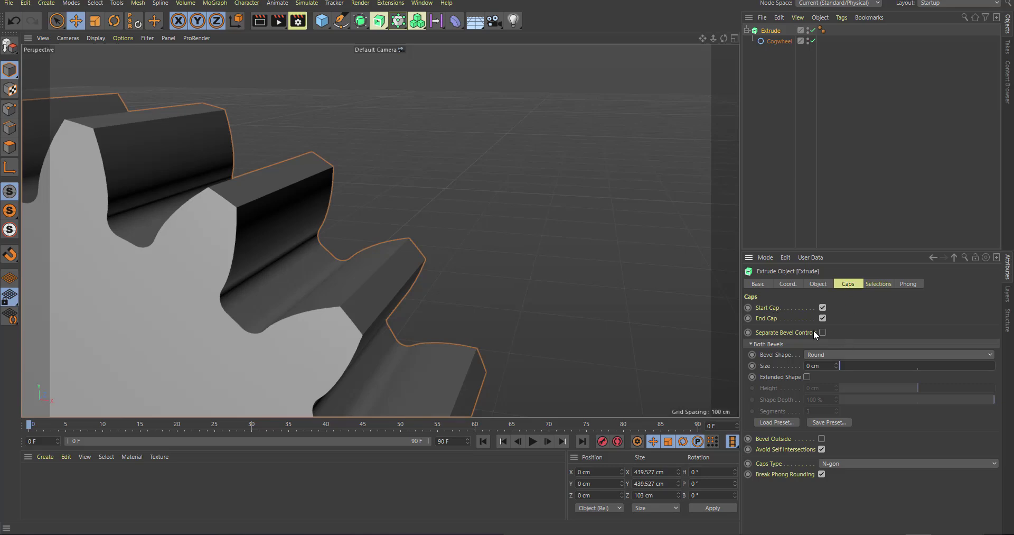
pyautogui.keyDown('alt'); pyautogui.moveTo(442, 353); pyautogui.dragTo(551, 249); pyautogui.keyUp('alt')
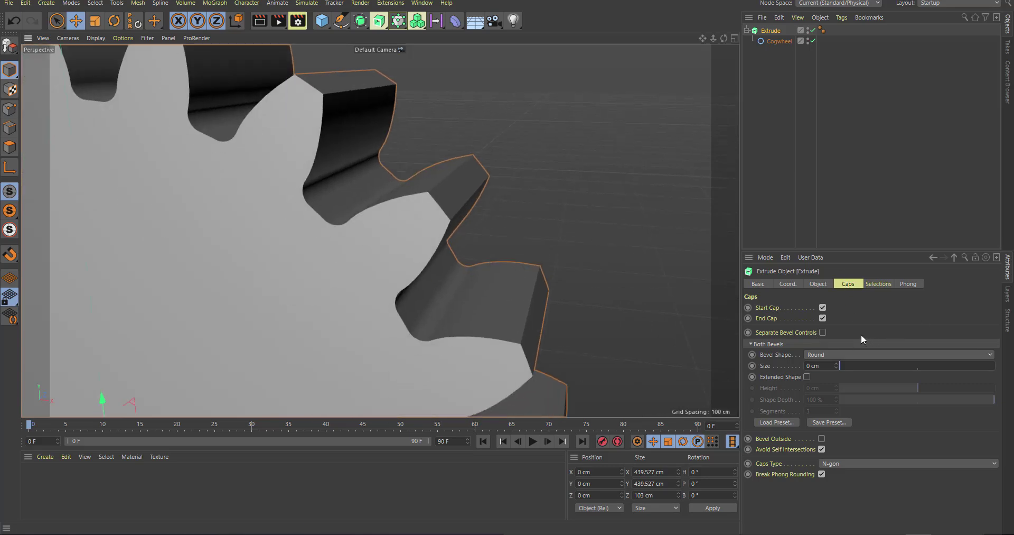
pyautogui.click(832, 354)
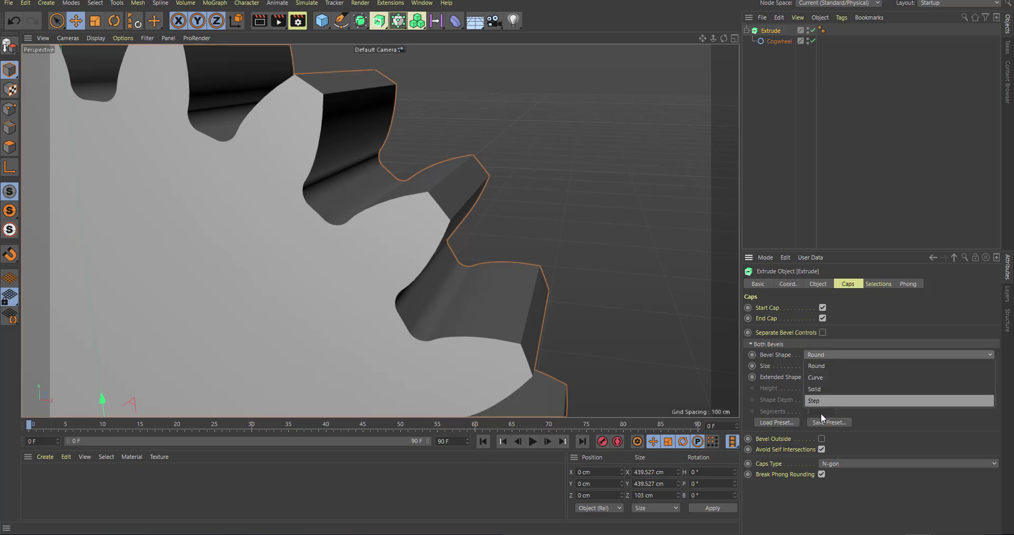
pyautogui.click(826, 400)
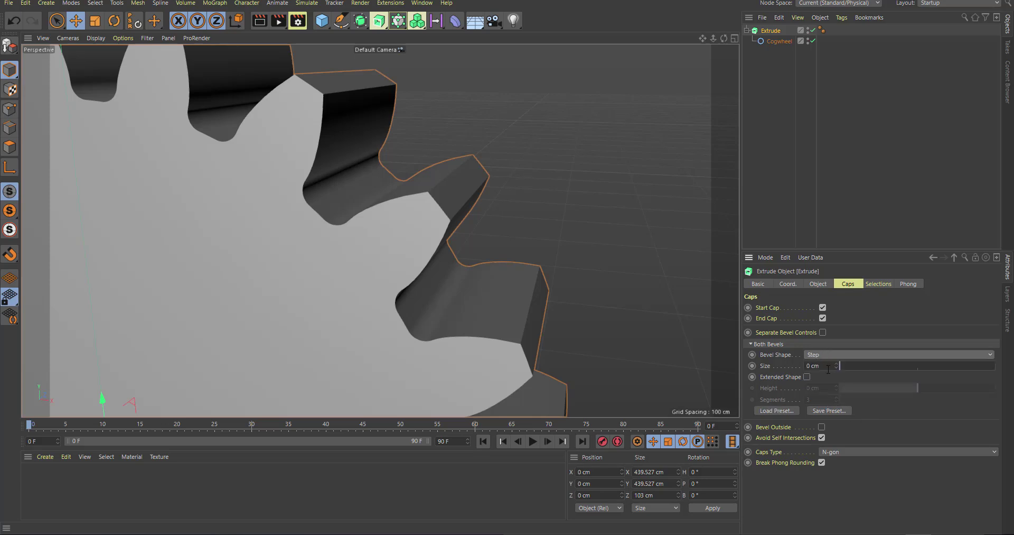
pyautogui.click(846, 354)
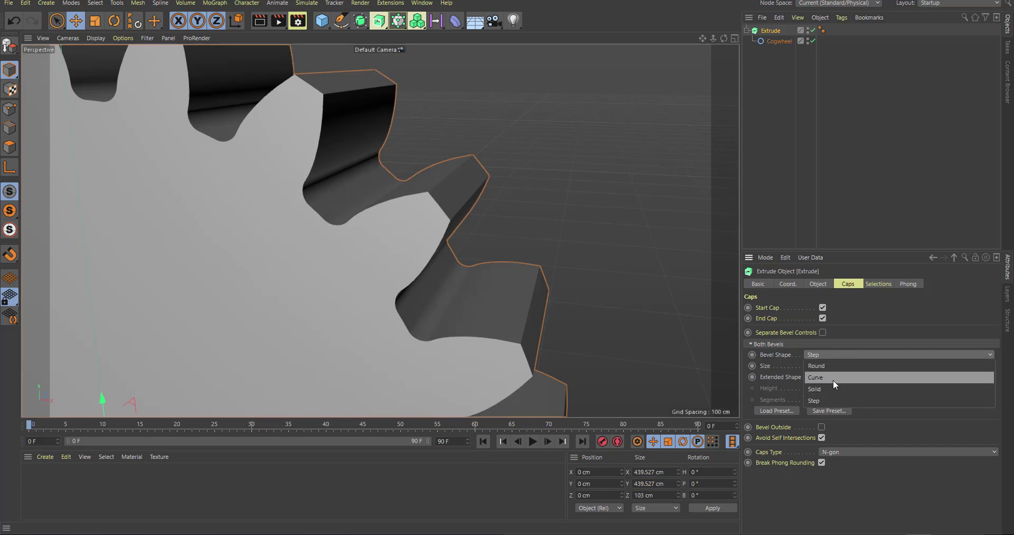
pyautogui.click(832, 379)
pyautogui.scroll(-1, 866, 446)
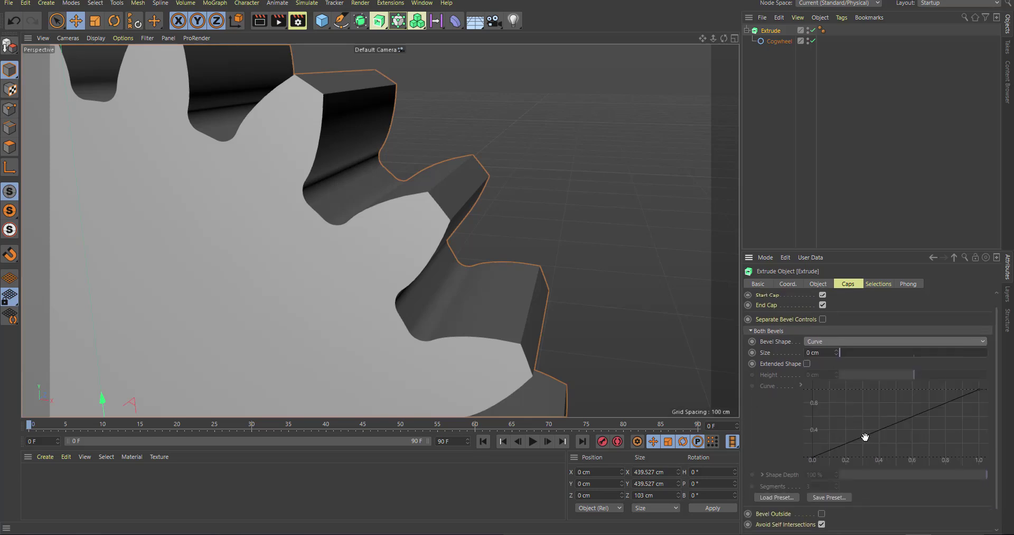
pyautogui.click(855, 346)
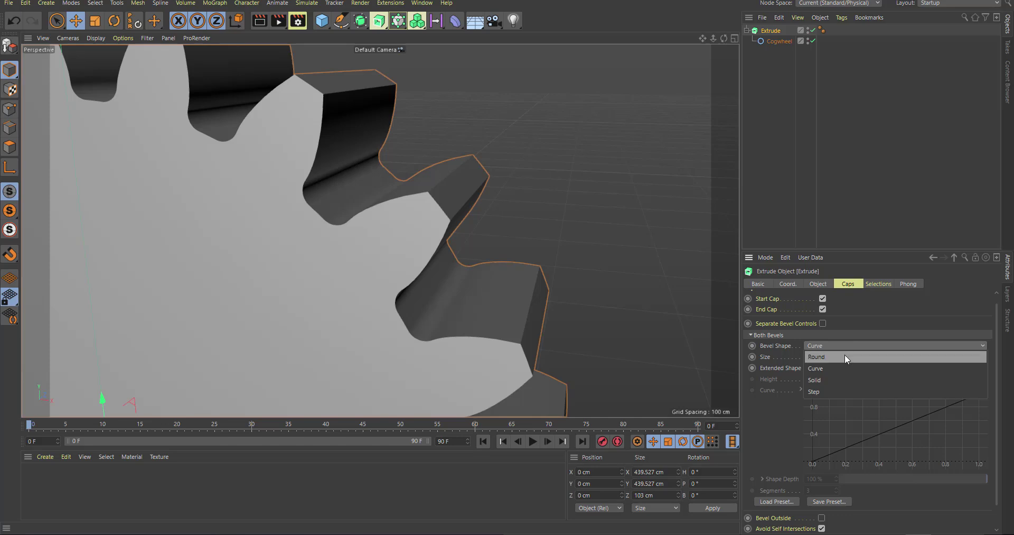
pyautogui.click(845, 357)
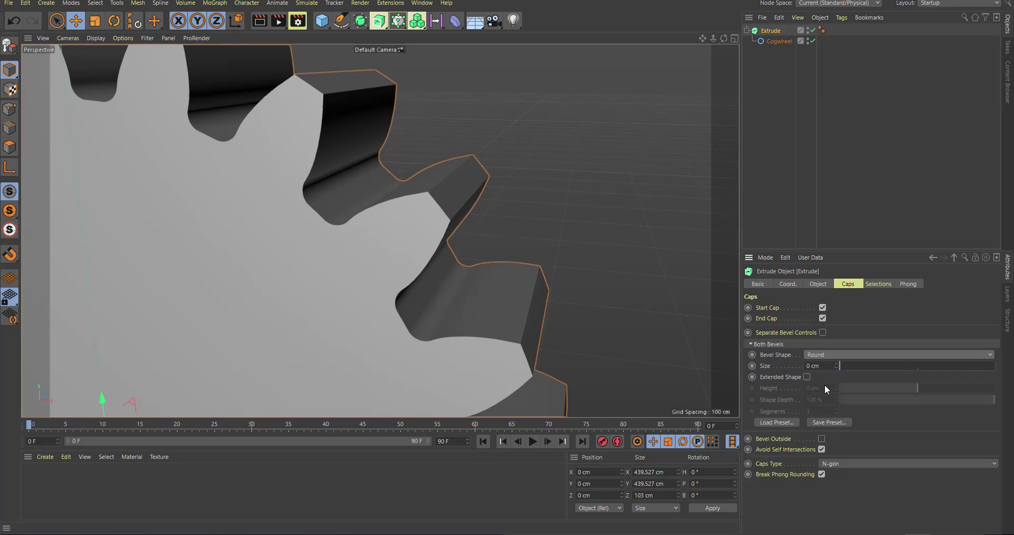
# Apply the Inner Bevel preset to the caps of the extruded cogwheel.
pyautogui.click(778, 421)
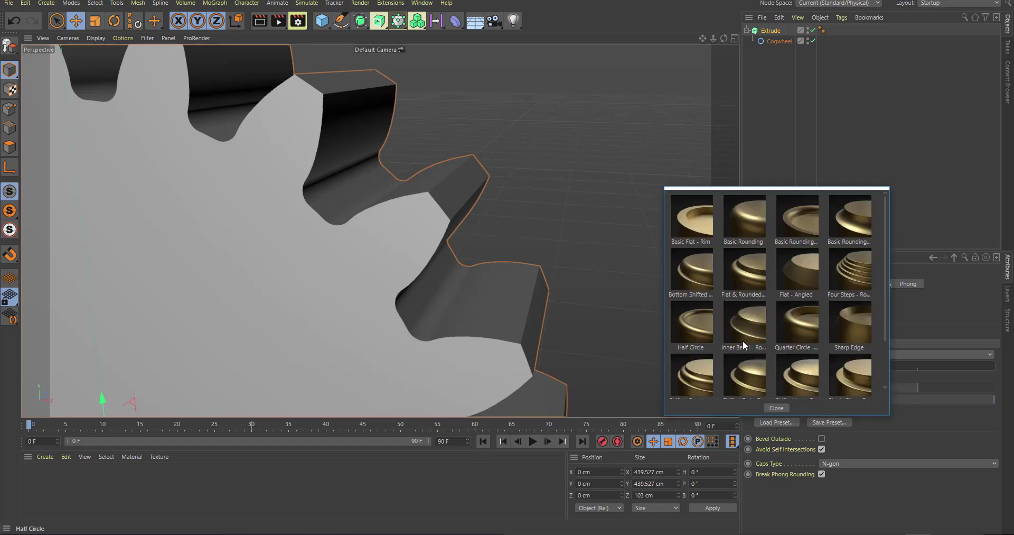
pyautogui.click(744, 338)
pyautogui.keyDown('alt'); pyautogui.moveTo(591, 326); pyautogui.dragTo(450, 187); pyautogui.keyUp('alt')
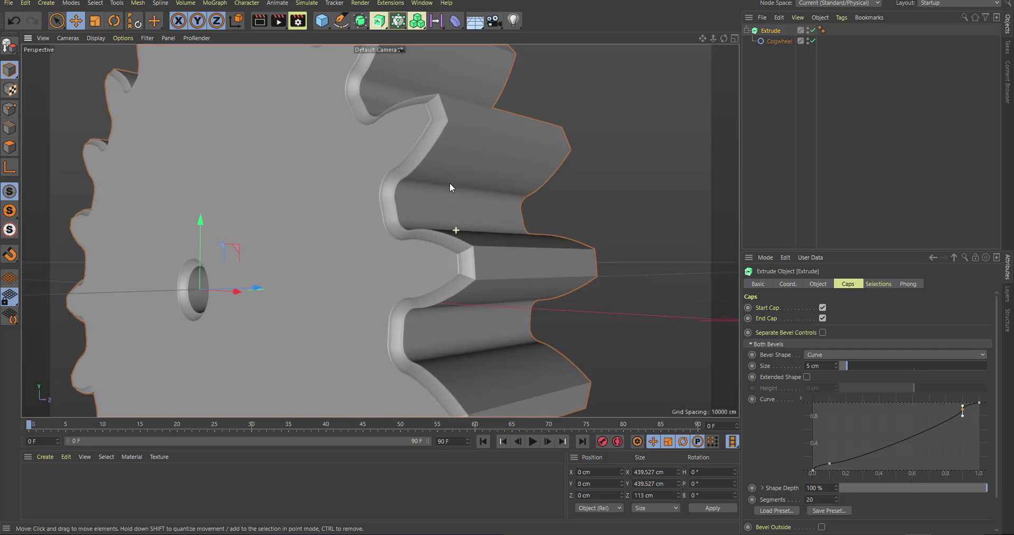
pyautogui.scroll(-2, 749, 467)
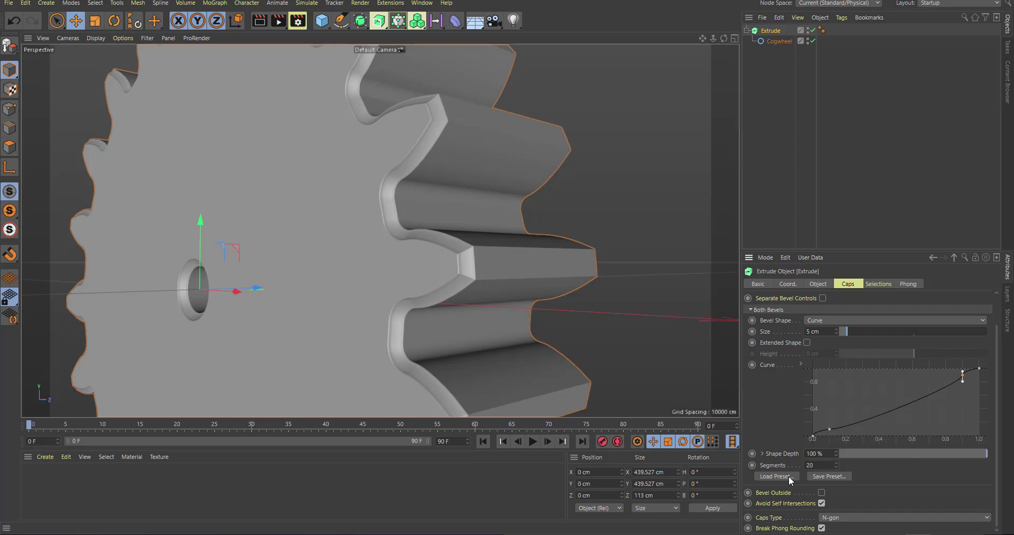
# Try the Two Step bevel preset on the cogwheel's caps and switch back to the Inner Bevel preset.
pyautogui.click(788, 475)
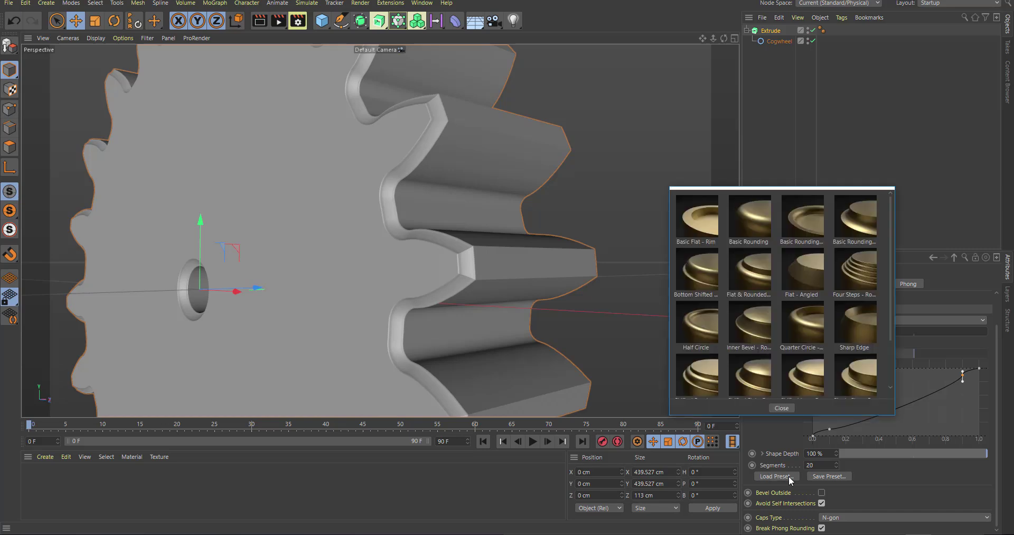
pyautogui.doubleClick(703, 359)
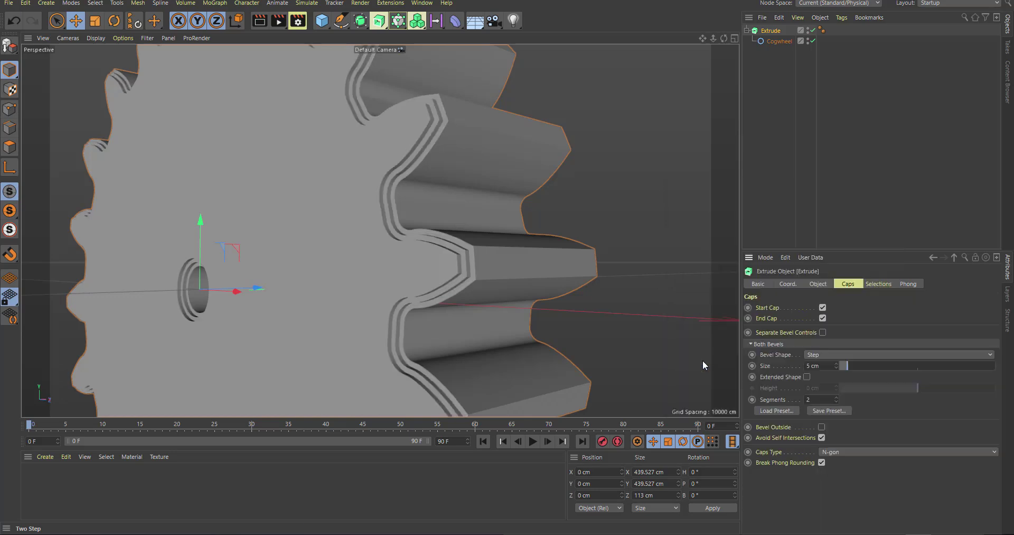
pyautogui.keyDown('alt'); pyautogui.moveTo(558, 212); pyautogui.dragTo(518, 222); pyautogui.keyUp('alt')
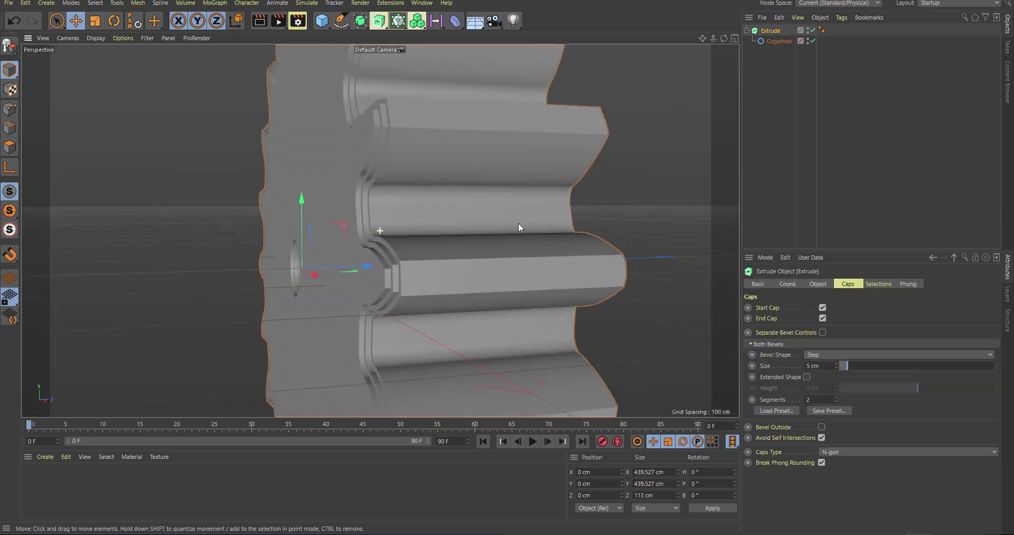
pyautogui.click(779, 409)
pyautogui.doubleClick(772, 328)
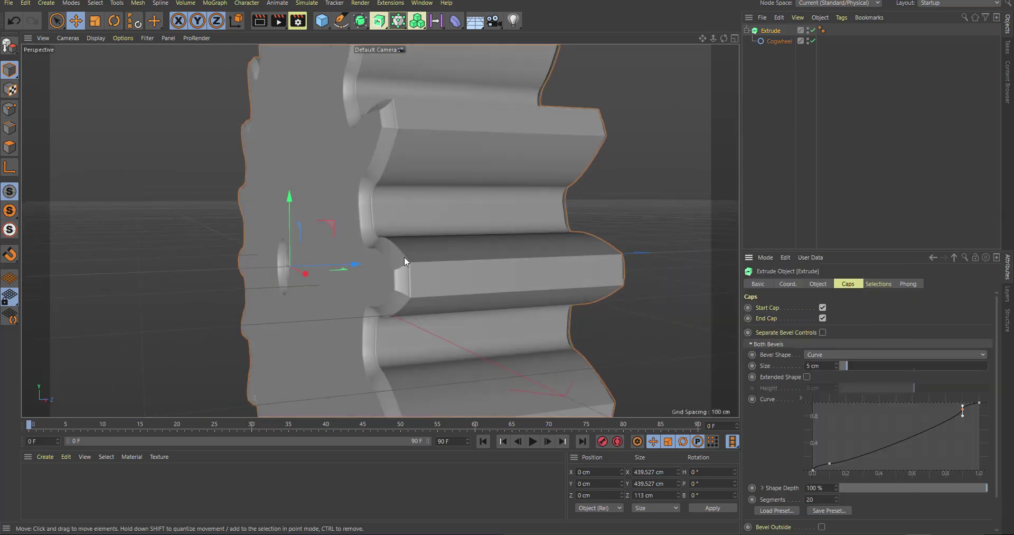
# Try the Basic Rounding and Half Circle bevel presets on the extruded cogwheel's caps.
pyautogui.keyDown('alt'); pyautogui.moveTo(404, 256); pyautogui.dragTo(480, 292); pyautogui.keyUp('alt')
pyautogui.click(786, 509)
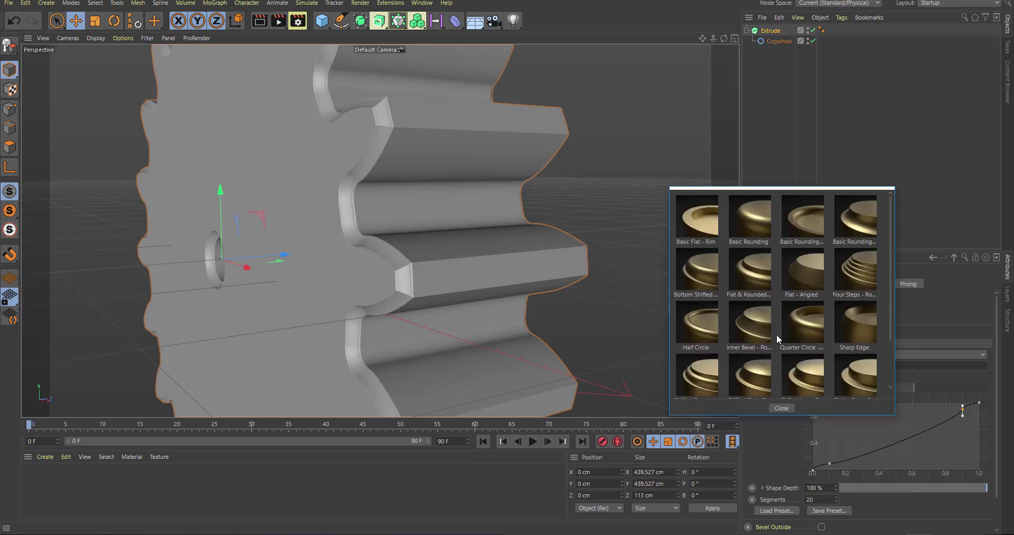
pyautogui.doubleClick(762, 213)
pyautogui.click(778, 421)
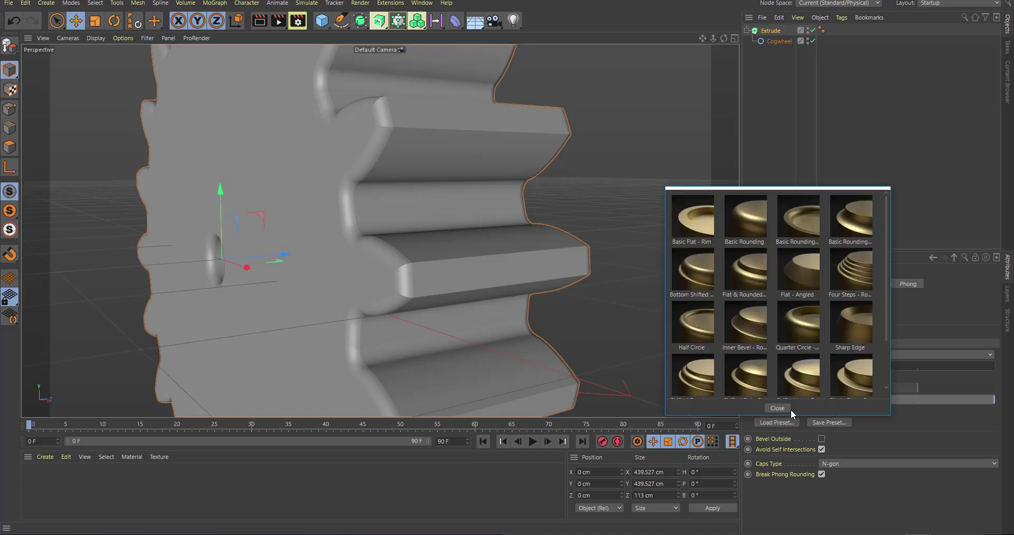
pyautogui.doubleClick(697, 325)
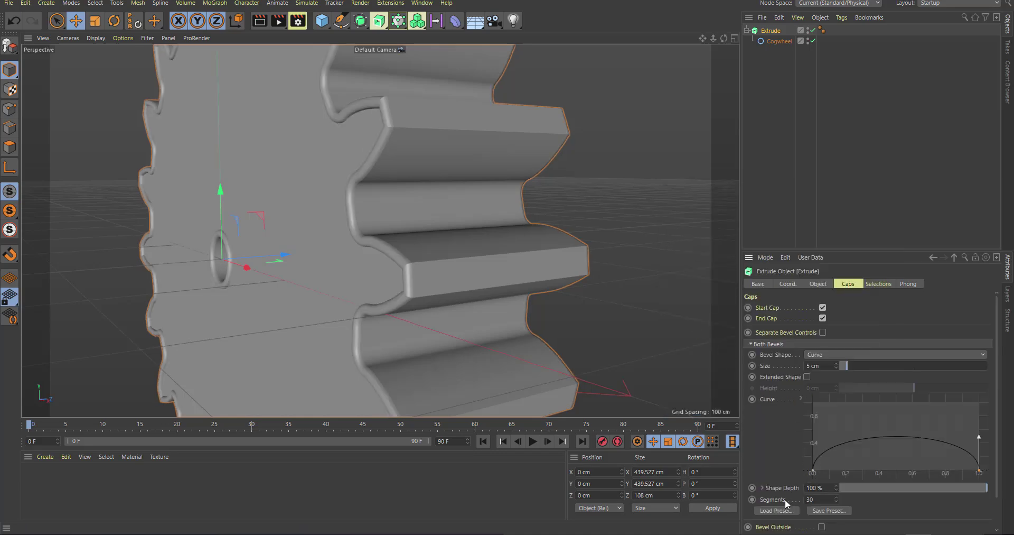
# Apply the Single Step - Rounded bevel preset to the caps of the extruded cogwheel.
pyautogui.click(777, 511)
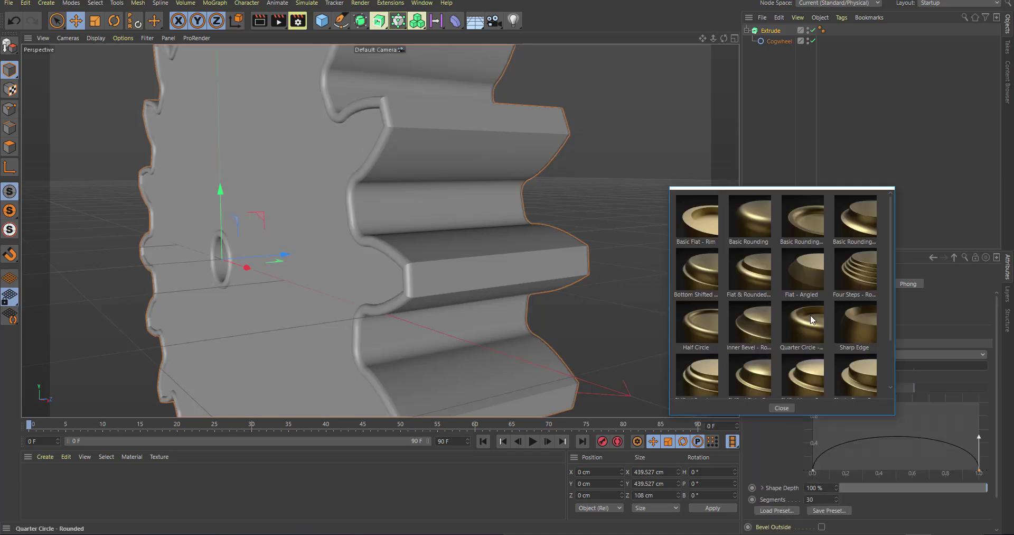
pyautogui.doubleClick(857, 373)
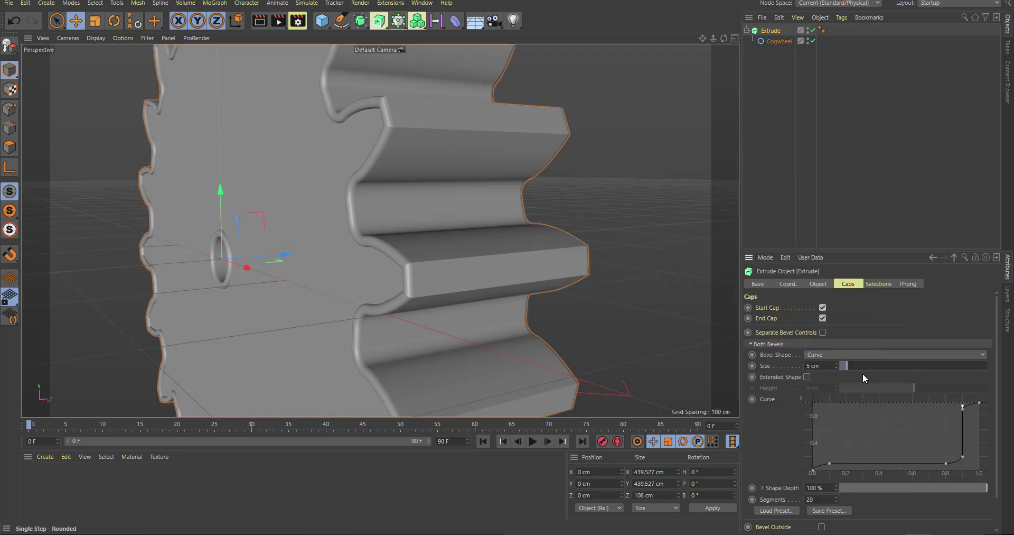
pyautogui.keyDown('alt'); pyautogui.moveTo(600, 344); pyautogui.dragTo(604, 265); pyautogui.keyUp('alt')
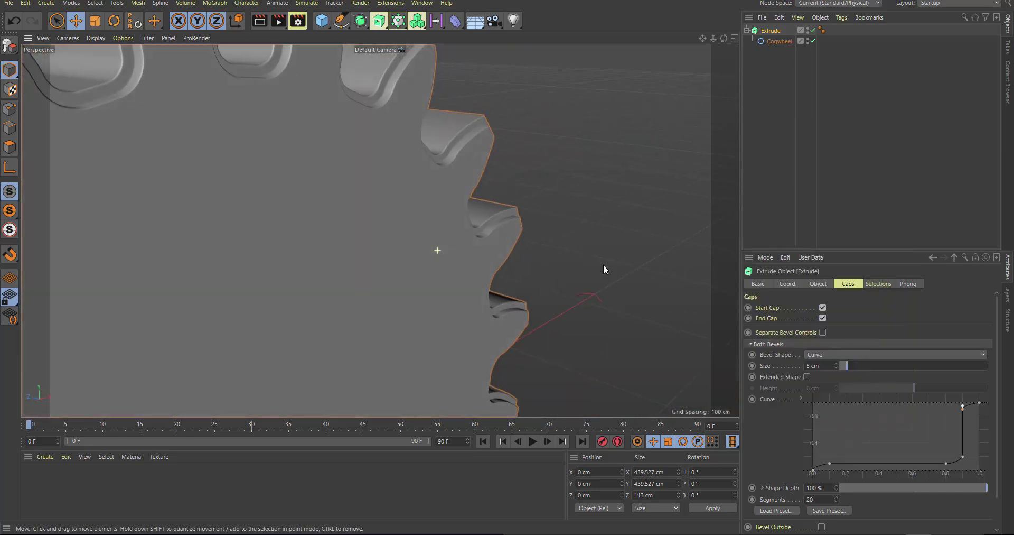
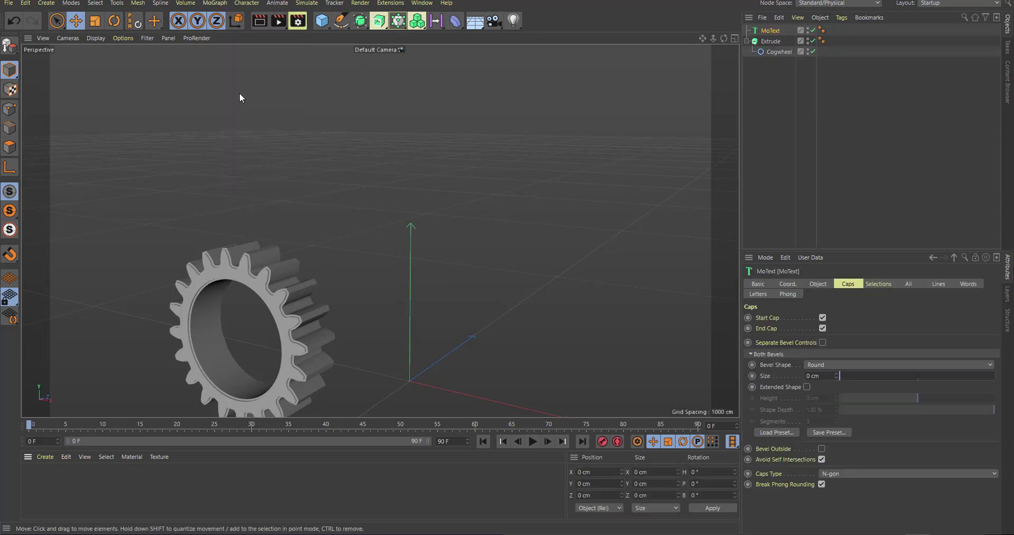
# Set the font style of the MoText object to Bold, keeping Segoe UI as the font.
pyautogui.keyDown('alt'); pyautogui.moveTo(565, 276); pyautogui.dragTo(538, 160); pyautogui.keyUp('alt')
pyautogui.scroll(5, 578, 268)
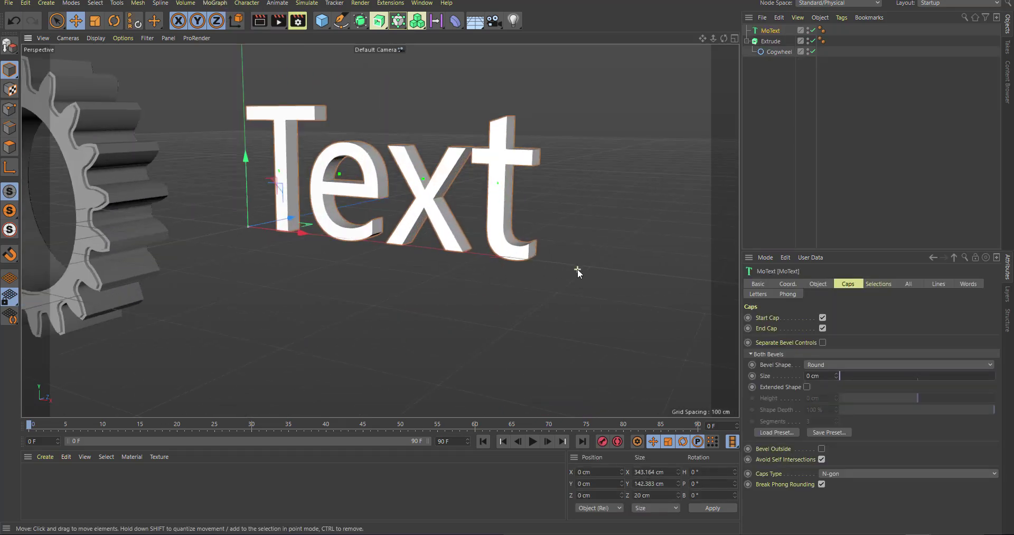
pyautogui.keyDown('alt'); pyautogui.moveTo(578, 268); pyautogui.dragTo(561, 317); pyautogui.keyUp('alt')
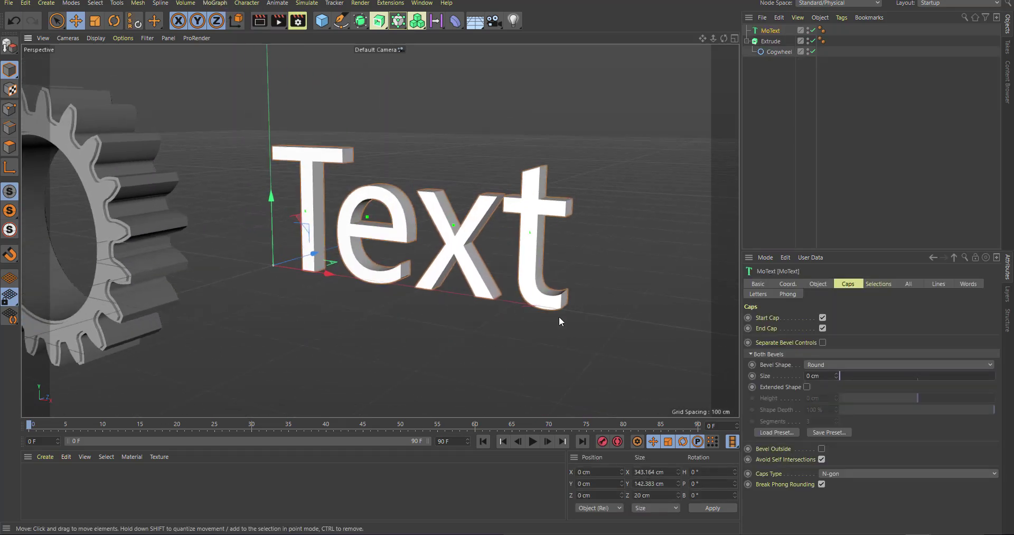
pyautogui.click(758, 293)
pyautogui.click(795, 284)
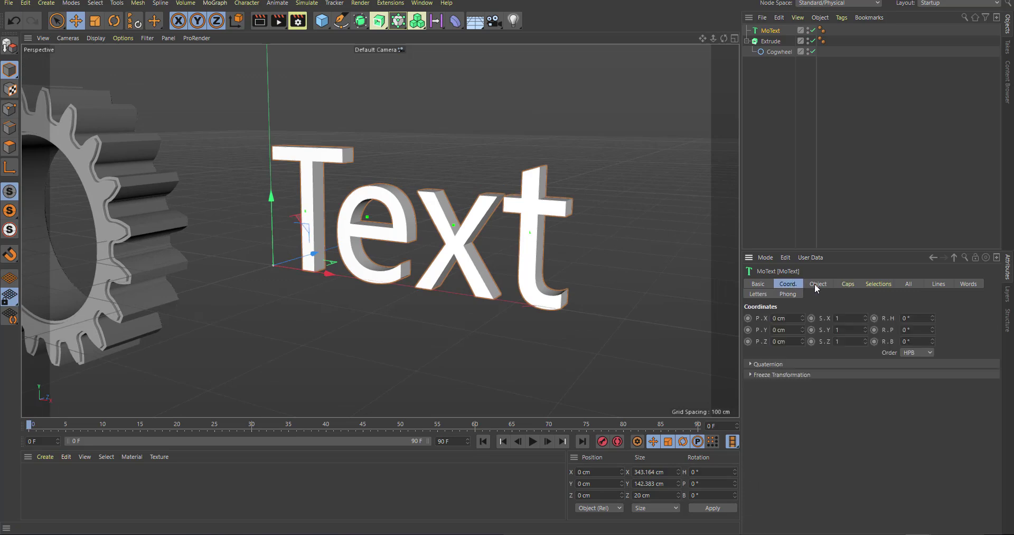
pyautogui.click(817, 283)
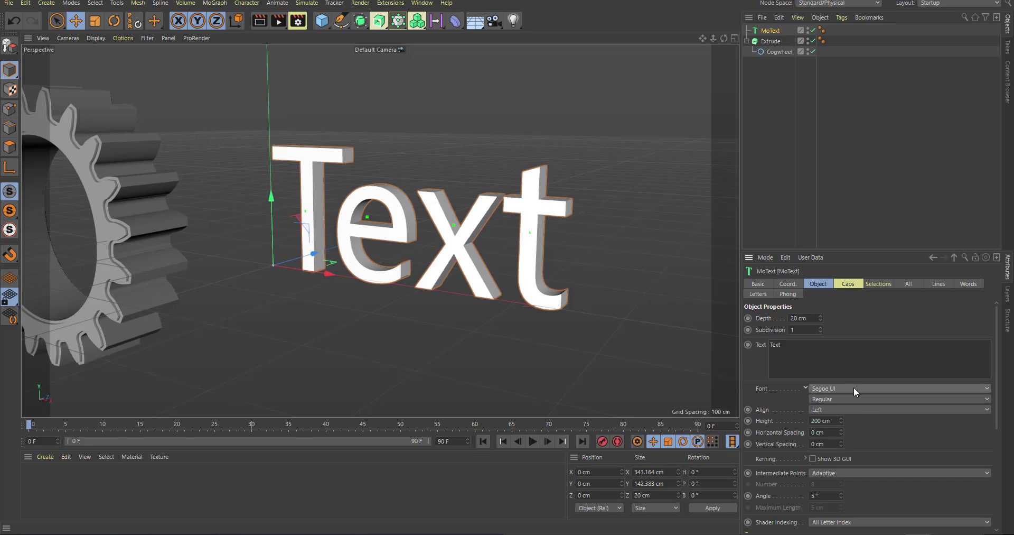
pyautogui.click(829, 398)
pyautogui.click(829, 406)
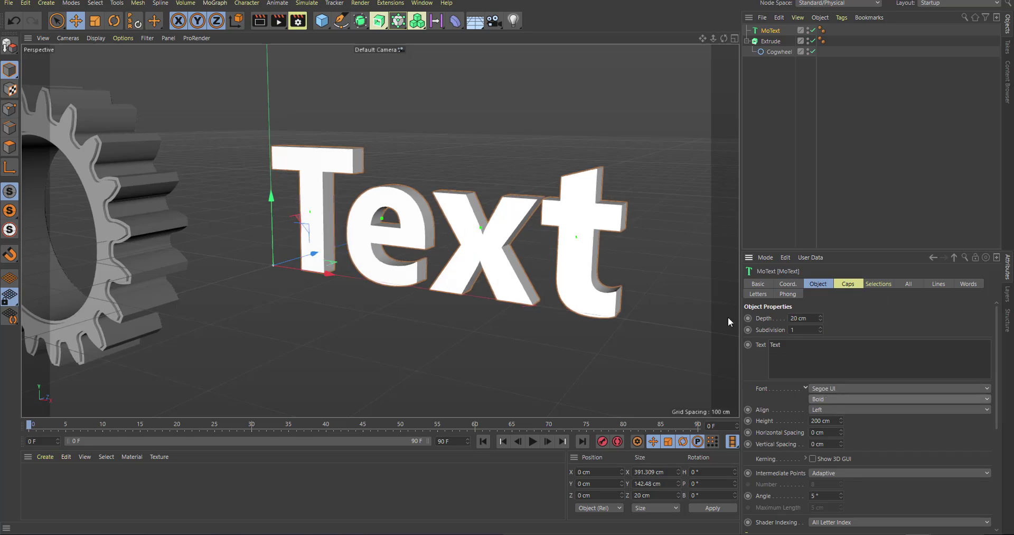
pyautogui.keyDown('alt'); pyautogui.moveTo(621, 268); pyautogui.dragTo(607, 282); pyautogui.keyUp('alt')
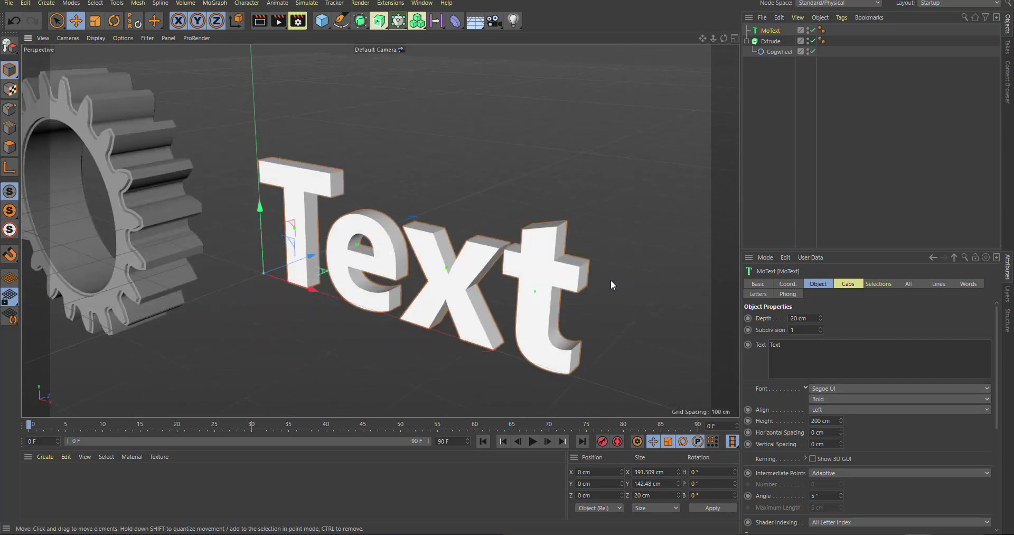
# Load the Bottom Shifted bevel preset for the caps of the MoText object.
pyautogui.click(852, 284)
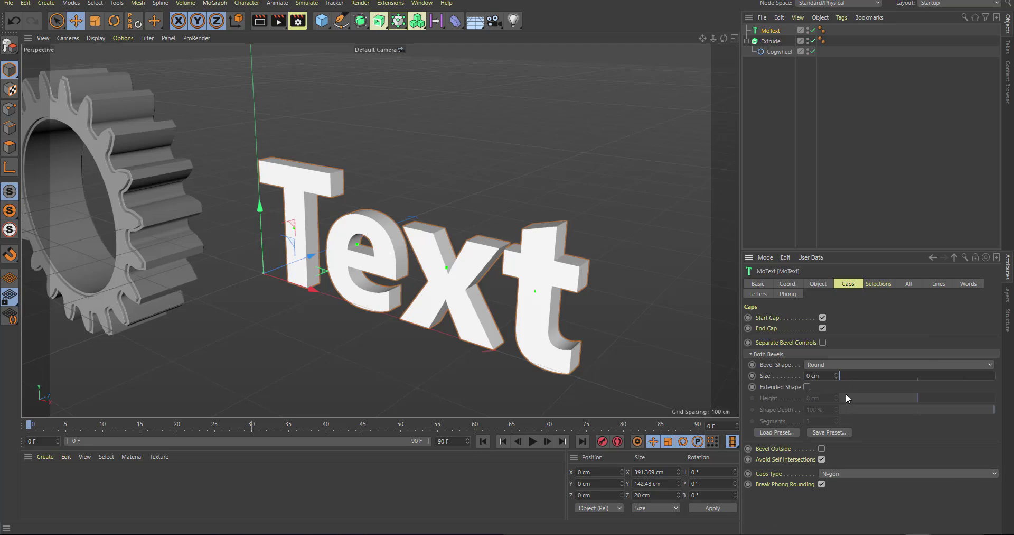
pyautogui.keyDown('alt'); pyautogui.moveTo(597, 328); pyautogui.dragTo(706, 383); pyautogui.keyUp('alt')
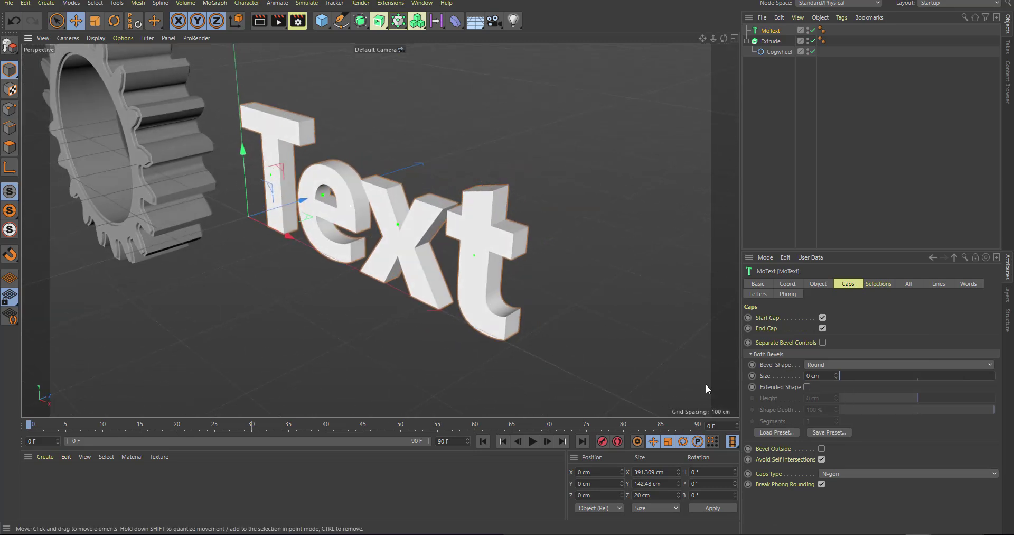
pyautogui.click(786, 432)
pyautogui.click(710, 275)
pyautogui.keyDown('alt'); pyautogui.moveTo(536, 298); pyautogui.dragTo(739, 376); pyautogui.keyUp('alt')
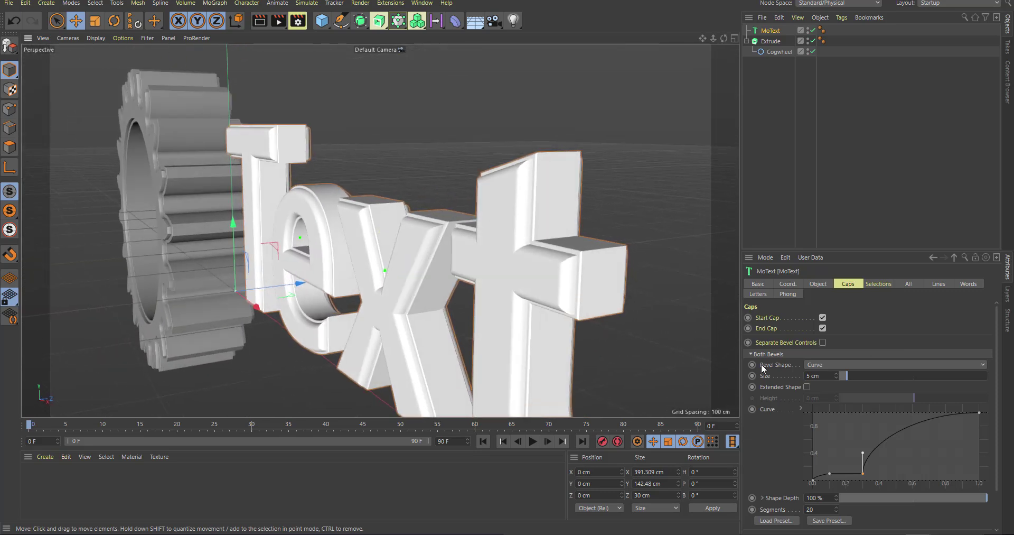
# Try the Round bevel shape on the text's caps and return the bevel shape to Curve.
pyautogui.click(853, 364)
pyautogui.click(820, 375)
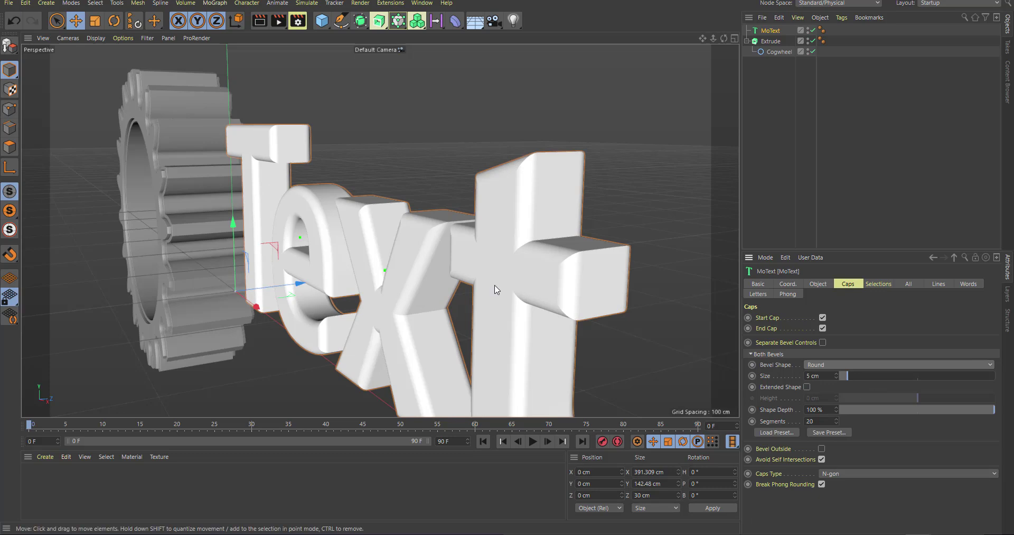
pyautogui.click(845, 364)
pyautogui.click(824, 390)
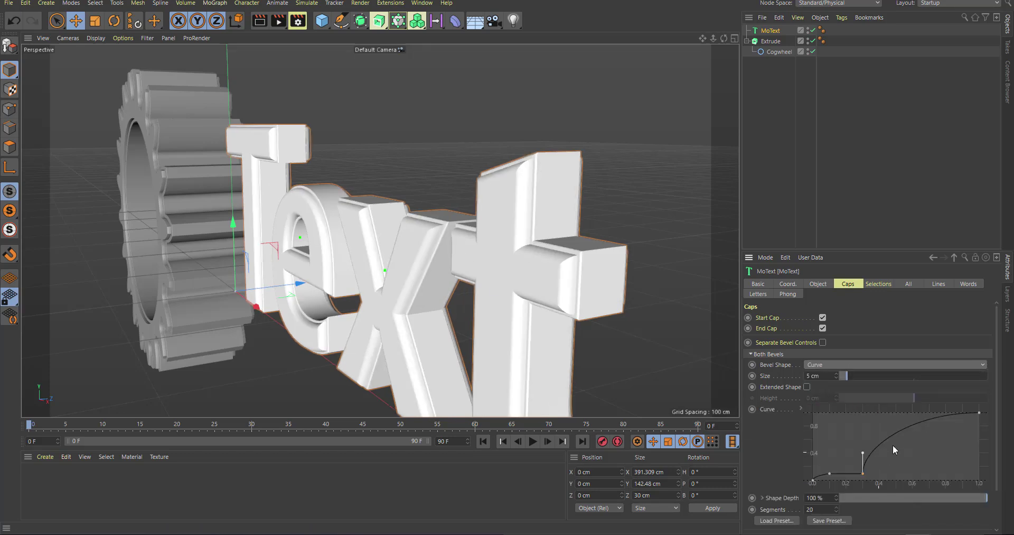
# Reshape the text's bevel curve by shifting its points, adding a point midway along the rise, and tilting that point's tangent.
pyautogui.click(915, 441)
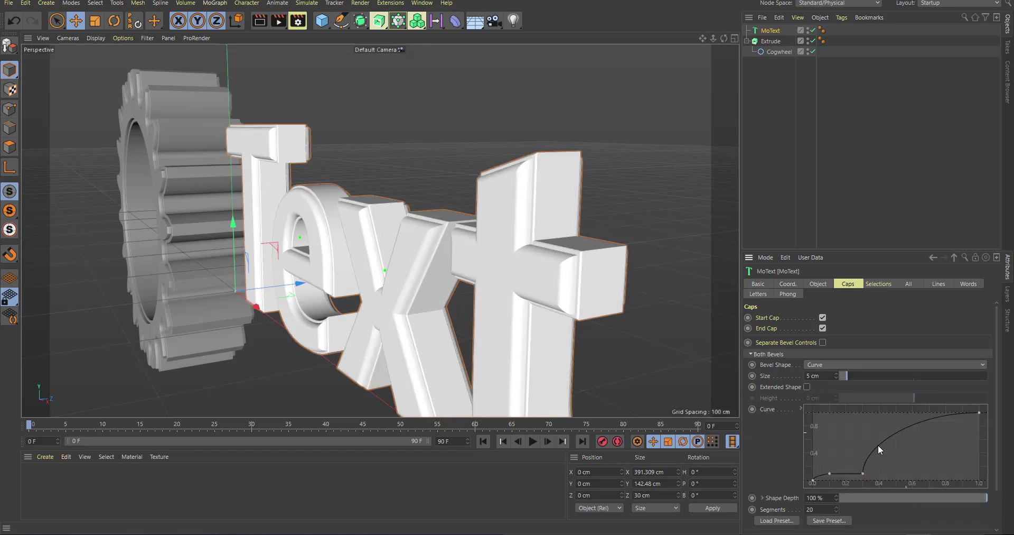
pyautogui.moveTo(863, 479); pyautogui.dragTo(882, 460)
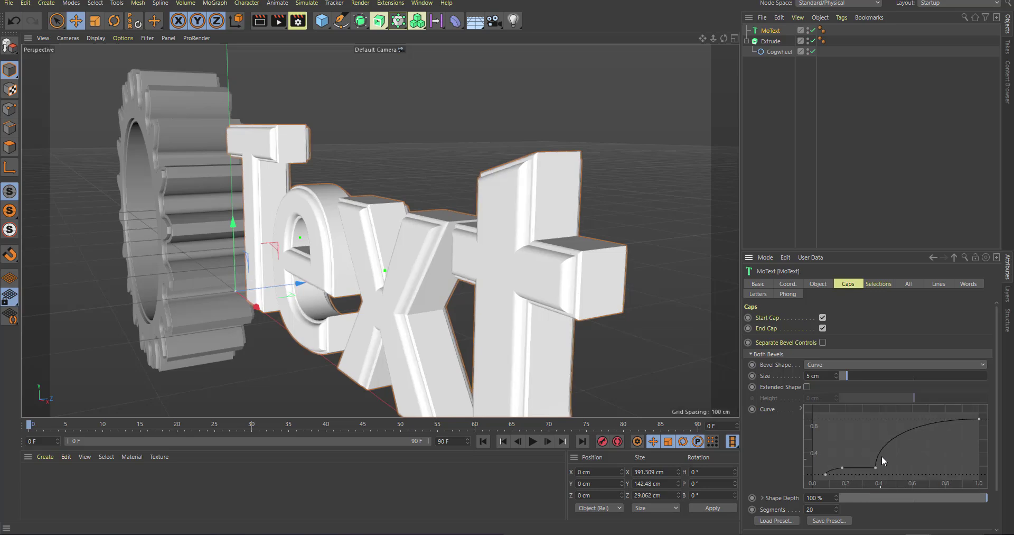
pyautogui.keyDown('ctrl'); pyautogui.click(901, 433); pyautogui.keyUp('ctrl')
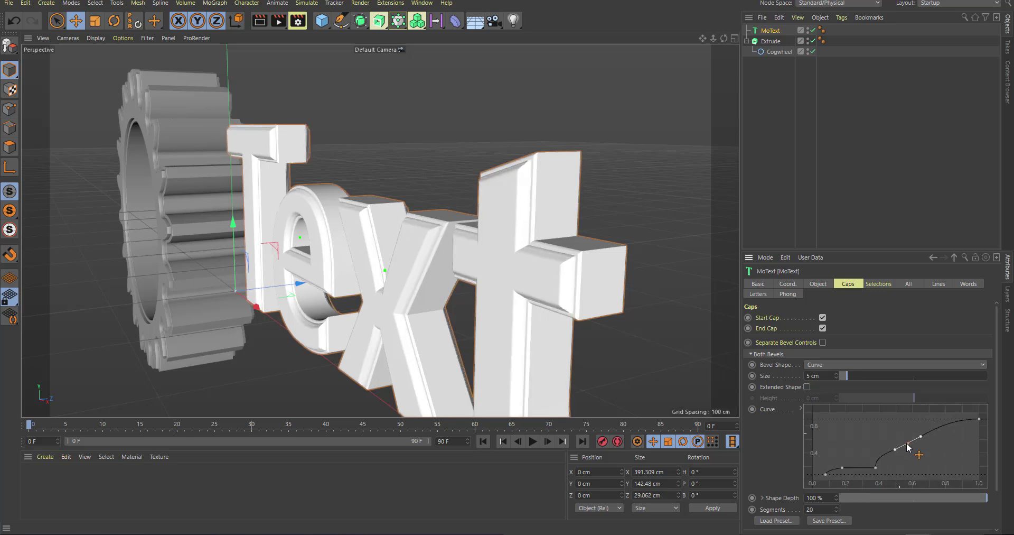
pyautogui.moveTo(893, 436); pyautogui.dragTo(931, 452)
pyautogui.keyDown('alt'); pyautogui.moveTo(459, 261); pyautogui.dragTo(544, 351); pyautogui.keyUp('alt')
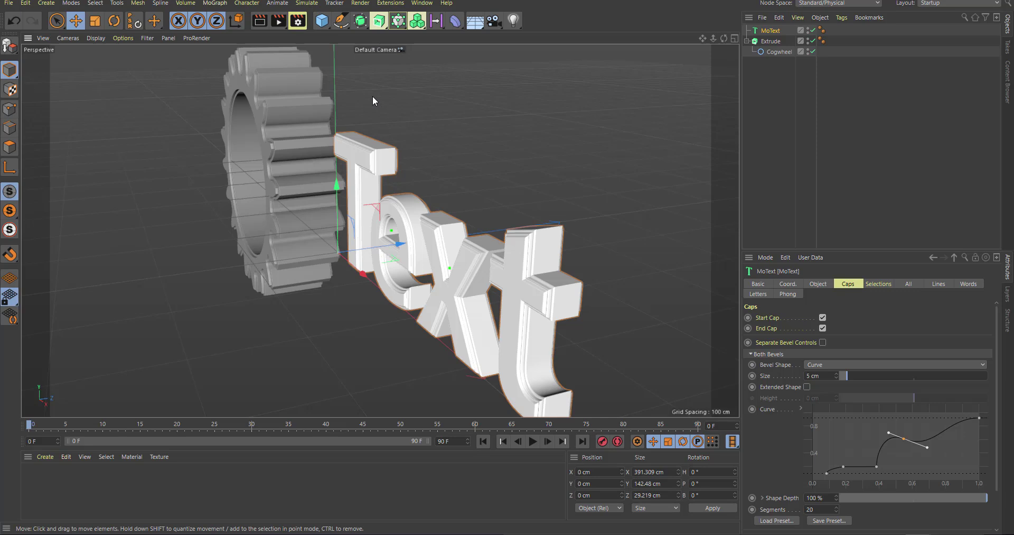
# Open the Material Editor to inspect it, close it, and call up the Material Manager.
pyautogui.click(128, 38)
pyautogui.click(420, 5)
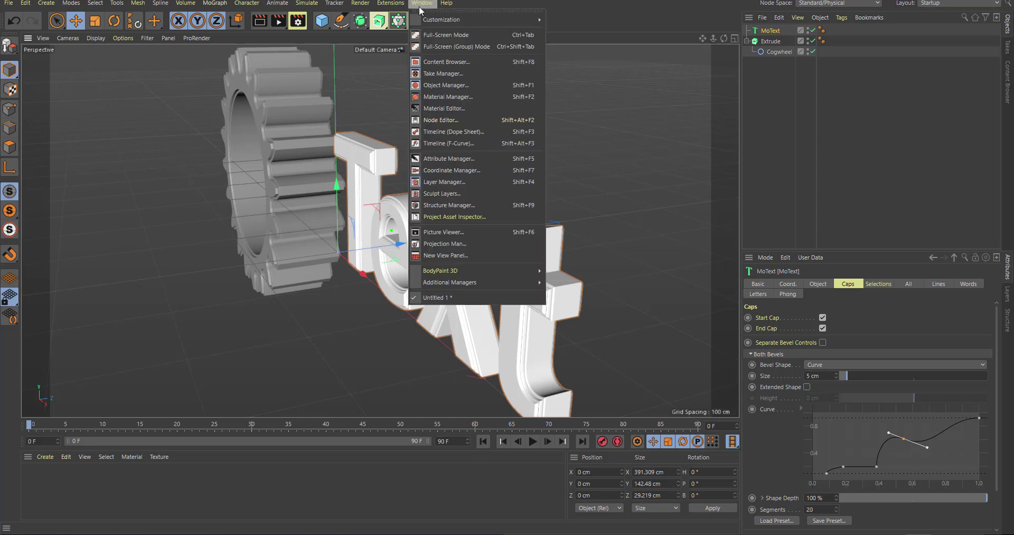
pyautogui.click(449, 109)
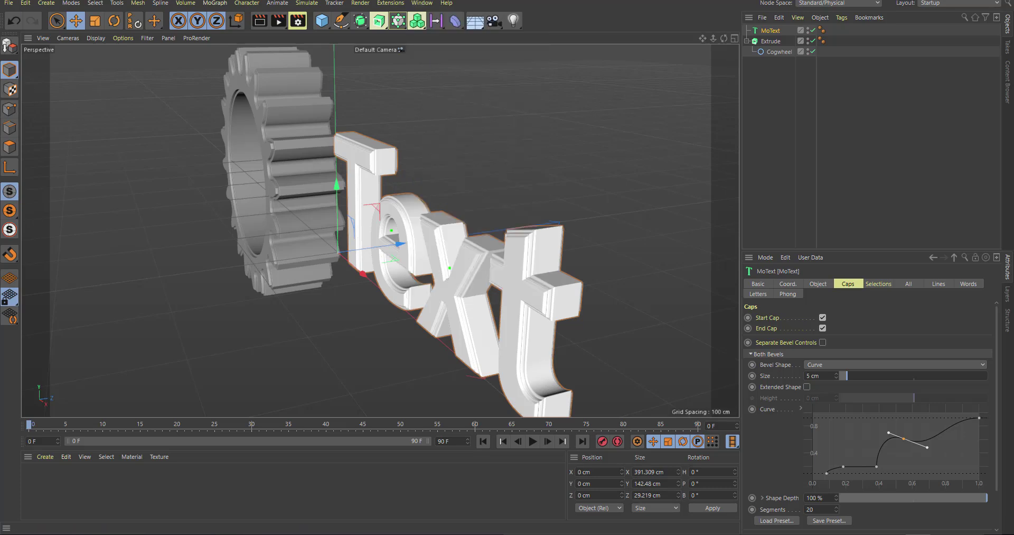
pyautogui.moveTo(385, 151); pyautogui.dragTo(478, 104)
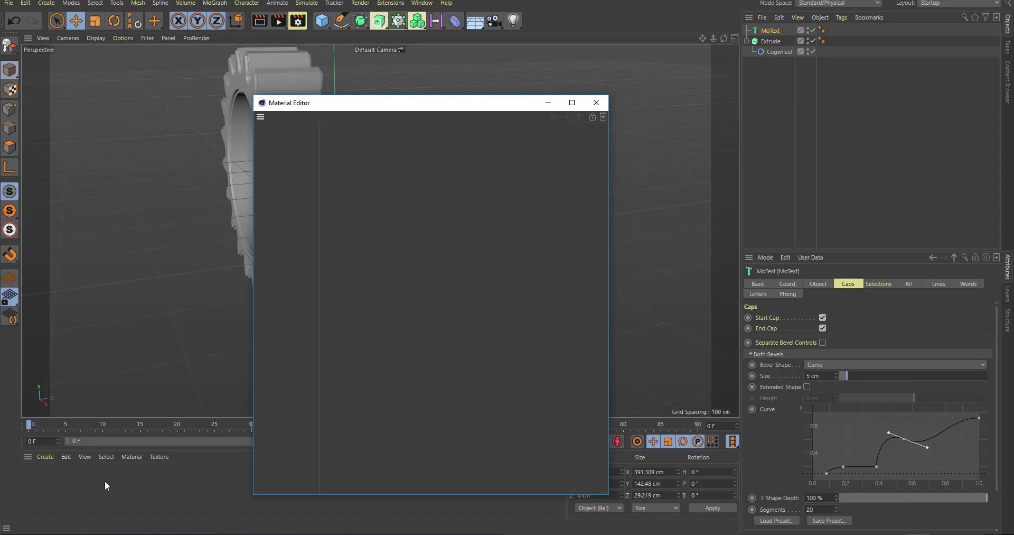
pyautogui.click(597, 103)
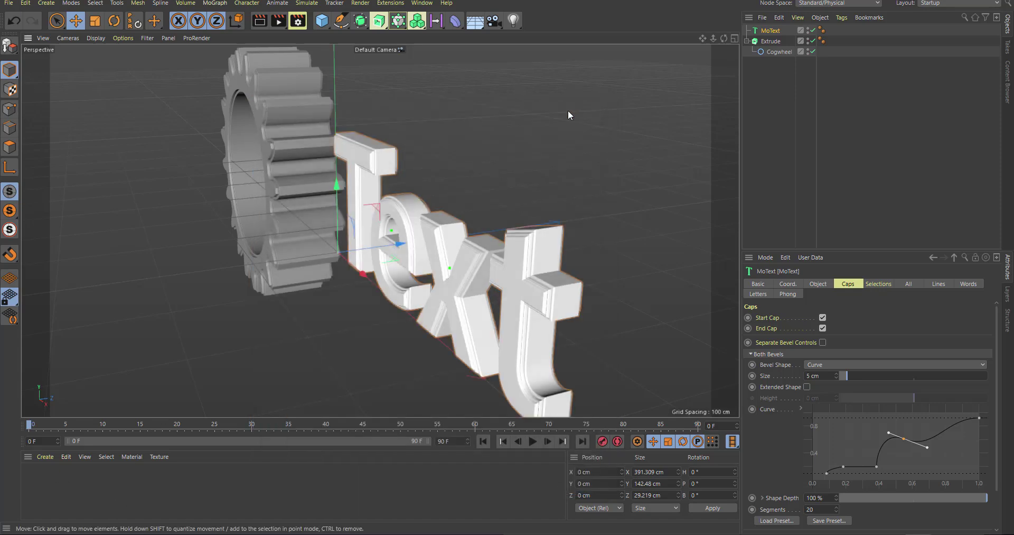
pyautogui.click(421, 3)
pyautogui.click(444, 99)
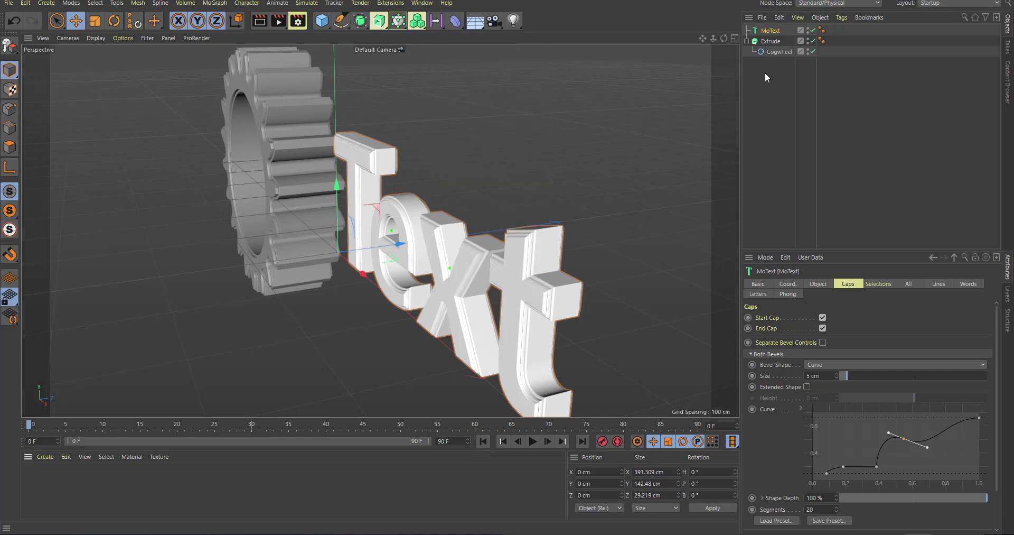
# Switch to the older Cinema 4D R19, maximize it, and compare its list of window commands with R21's.
pyautogui.click(422, 3)
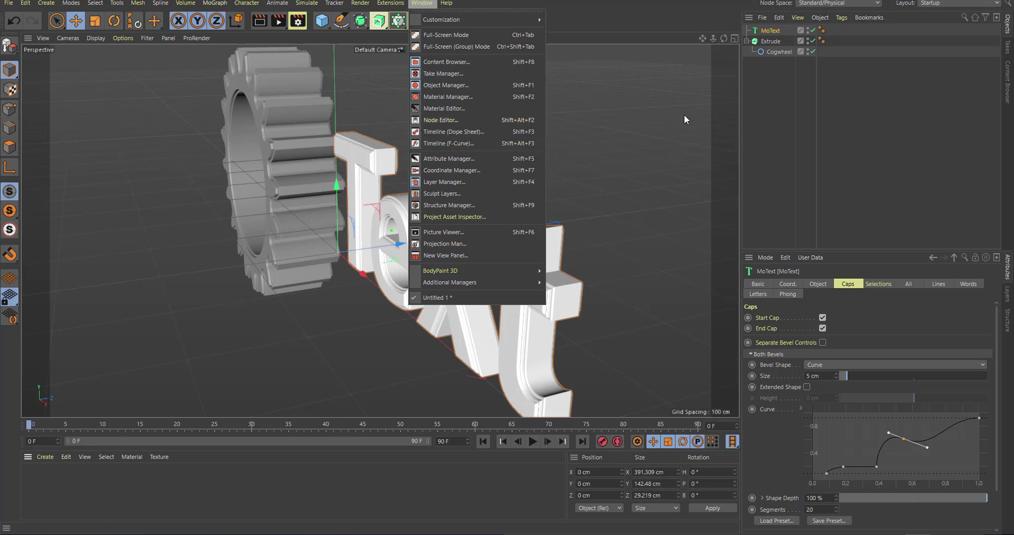
pyautogui.click(770, 123)
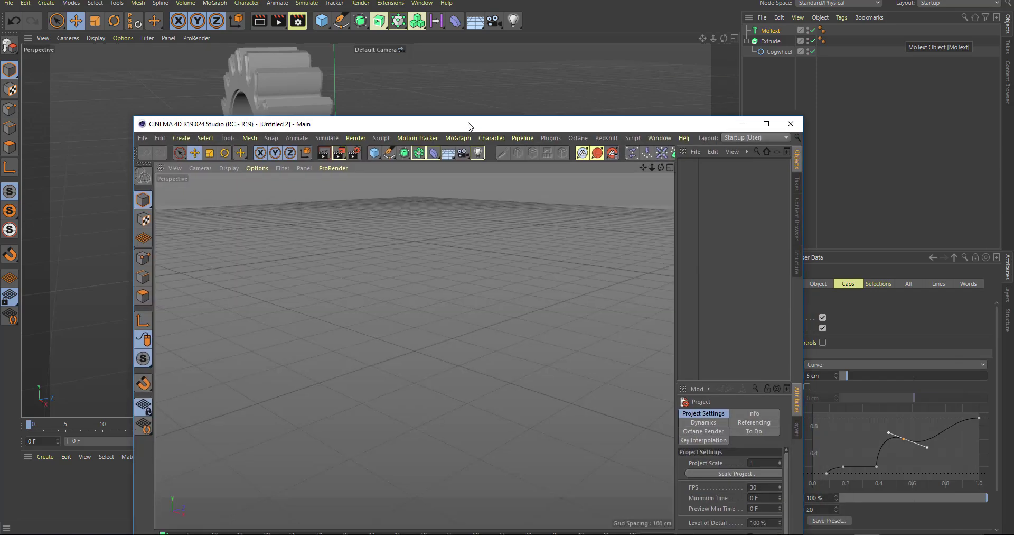
pyautogui.doubleClick(468, 124)
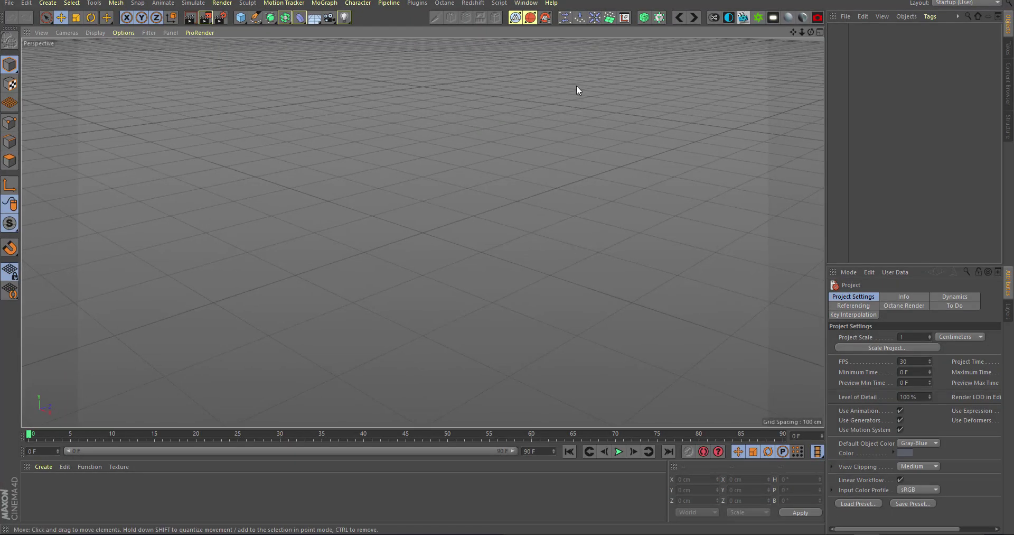
pyautogui.click(526, 2)
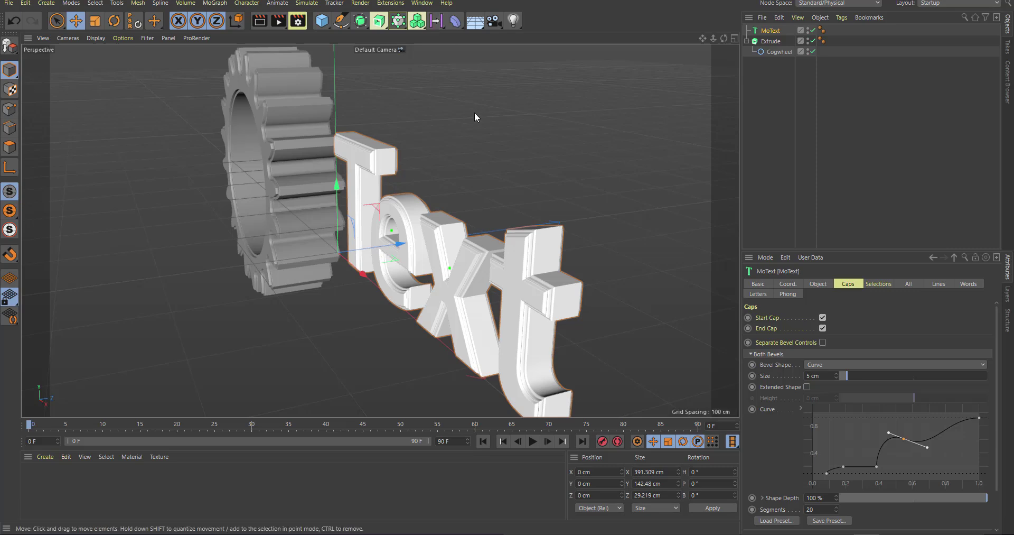
# Look through R21's available extensions and open the Node Editor.
pyautogui.click(397, 4)
pyautogui.moveTo(412, 6)
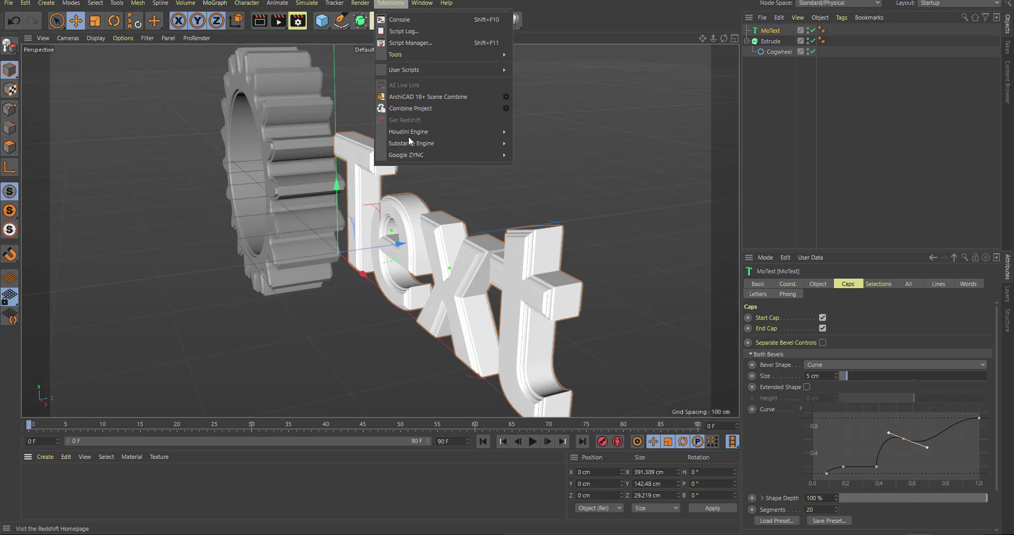
pyautogui.moveTo(410, 146)
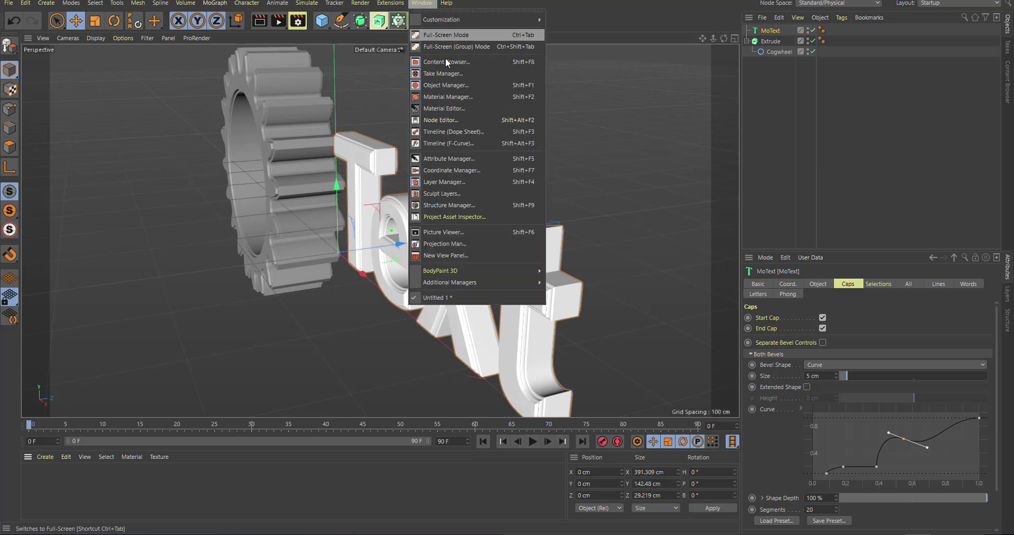
pyautogui.click(446, 119)
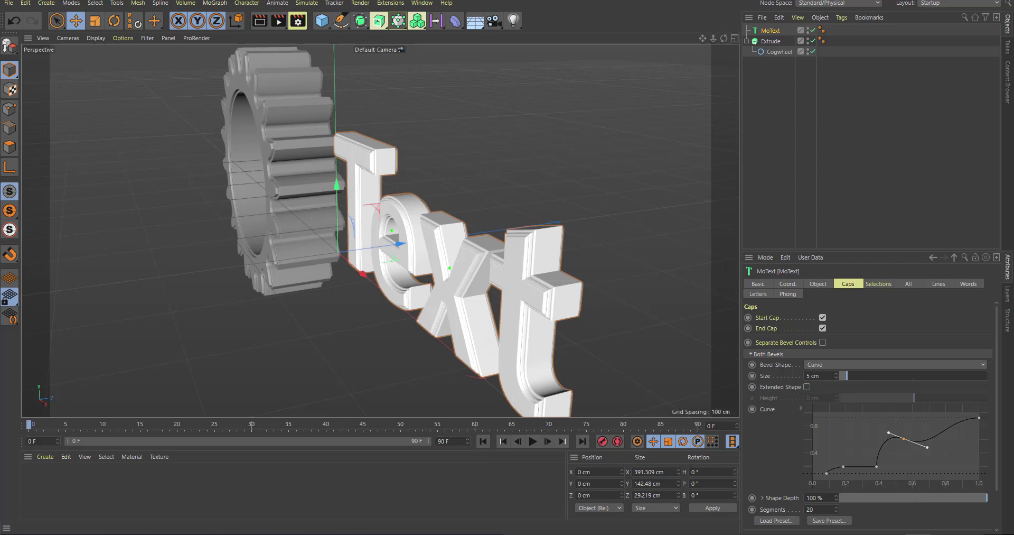
pyautogui.moveTo(446, 122); pyautogui.dragTo(428, 81)
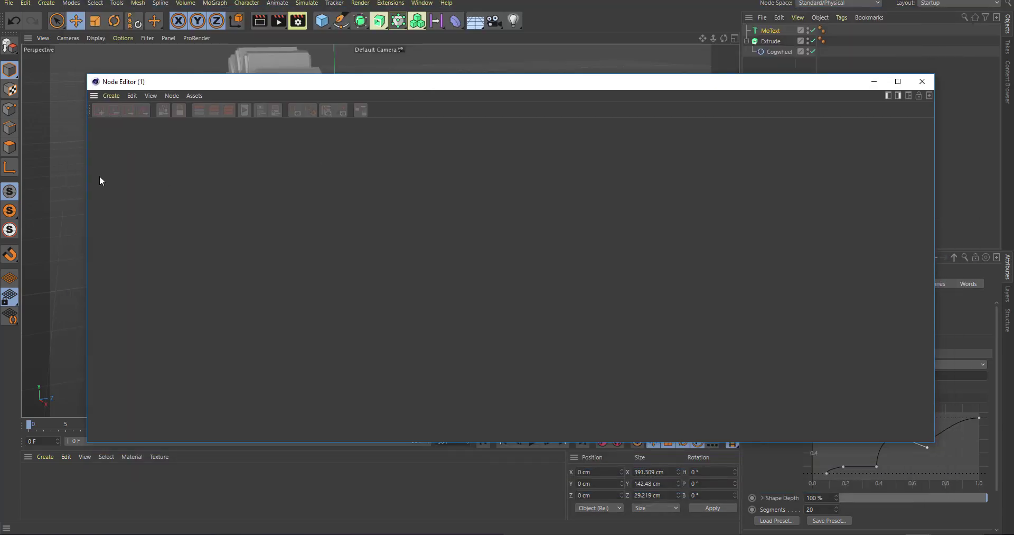
# Narrow the Node Editor window to uncover the viewport and create a material from the Granite node material preset.
pyautogui.moveTo(89, 183); pyautogui.dragTo(397, 206)
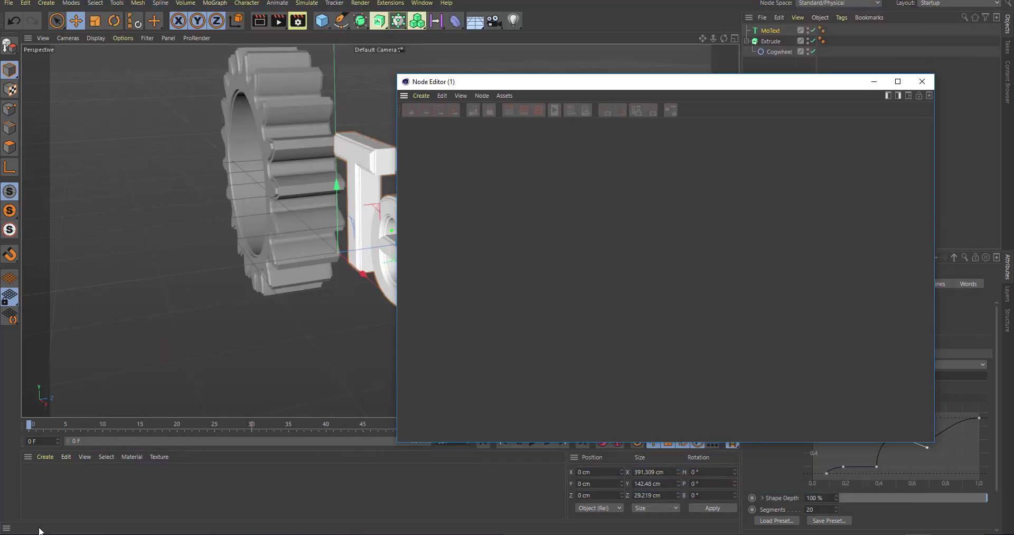
pyautogui.click(46, 456)
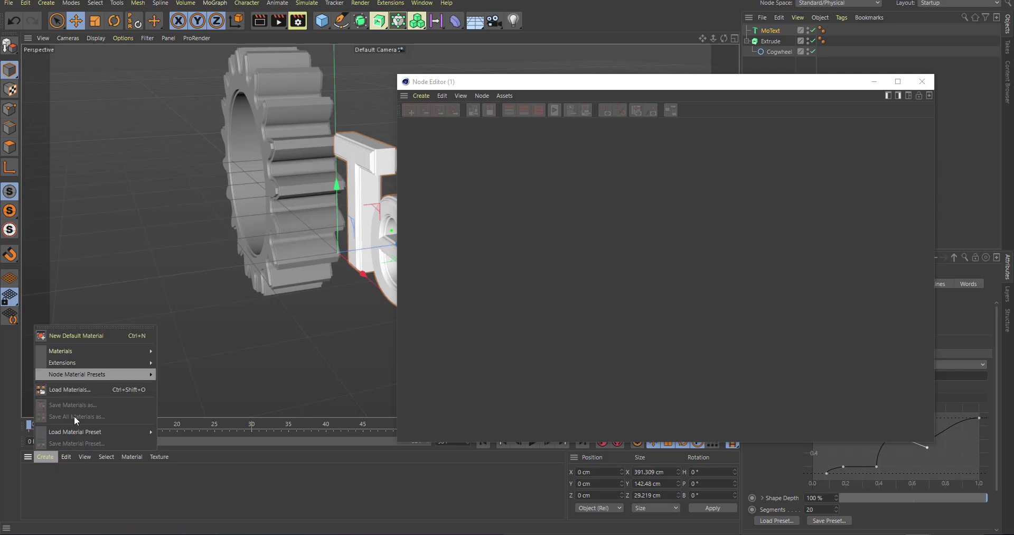
pyautogui.moveTo(65, 375)
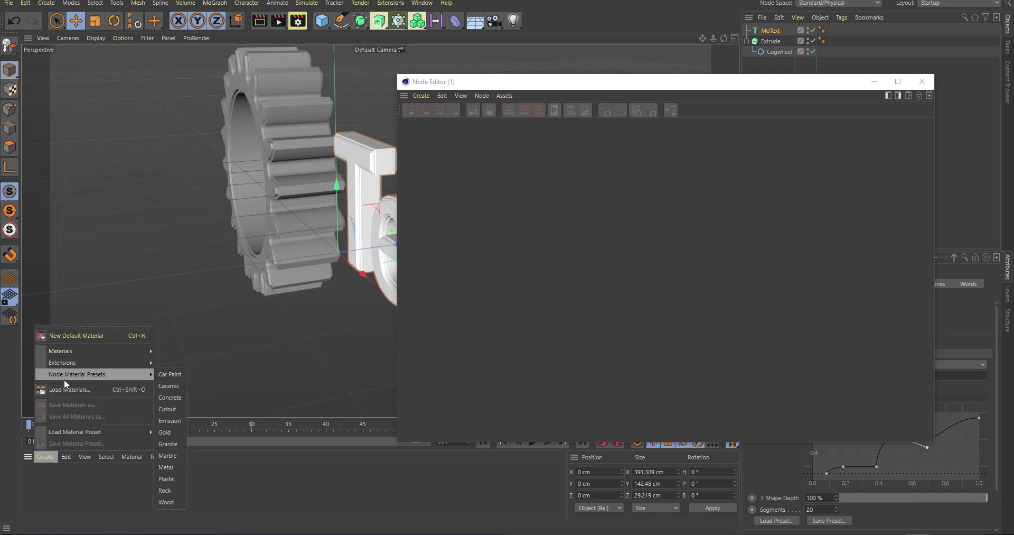
pyautogui.click(171, 444)
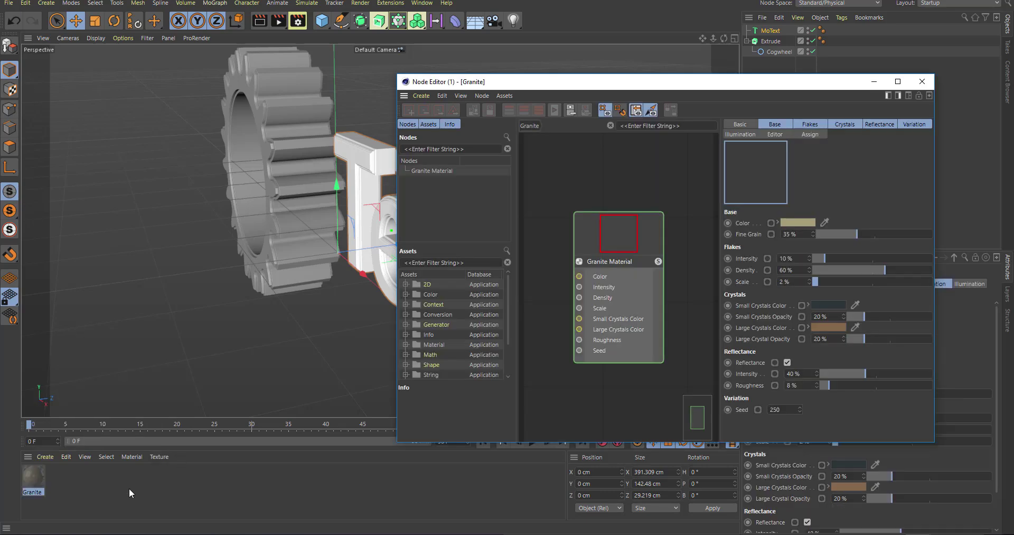
# Move the Node Editor aside, check the available node space options without changing them, and maximize the editor.
pyautogui.moveTo(650, 88); pyautogui.dragTo(283, 97)
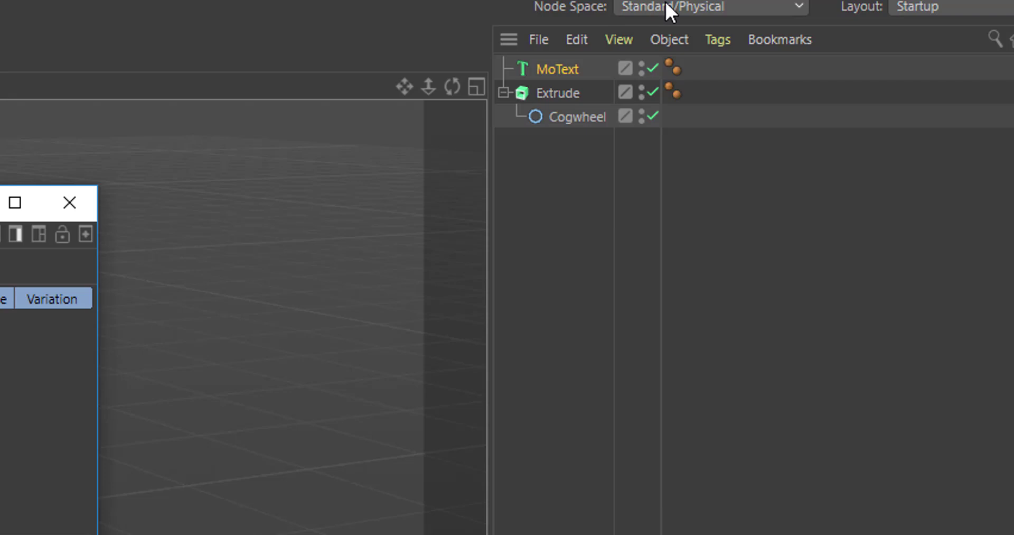
pyautogui.click(693, 6)
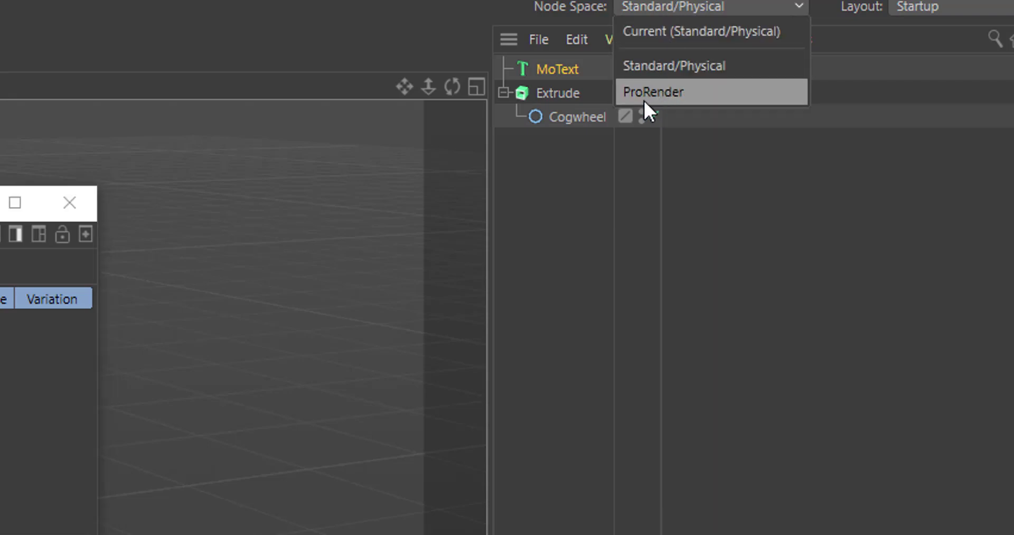
pyautogui.click(379, 45)
pyautogui.click(531, 95)
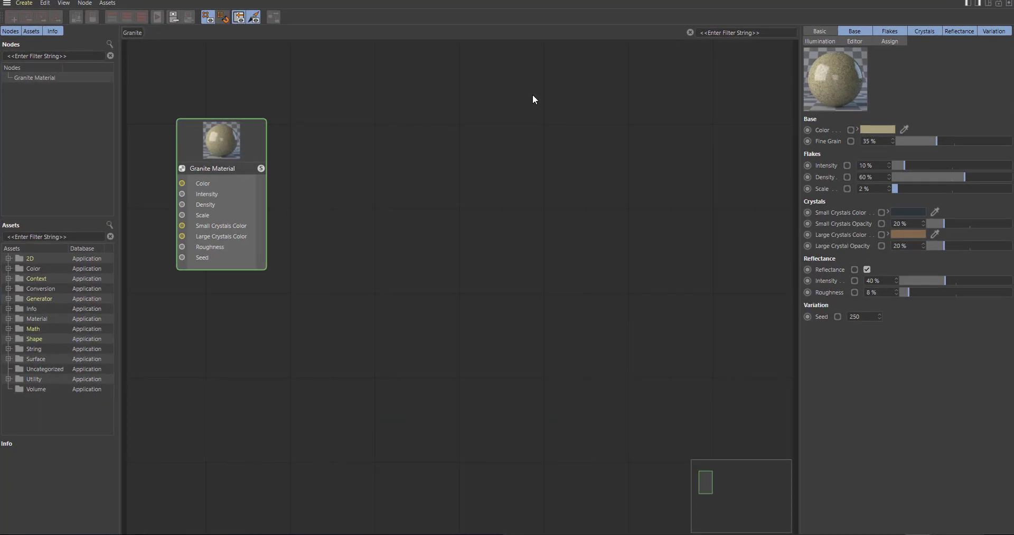
# Reposition the Granite Material node in the graph and look at the commands offered for the empty canvas.
pyautogui.scroll(2, 445, 173)
pyautogui.moveTo(422, 108); pyautogui.dragTo(559, 116)
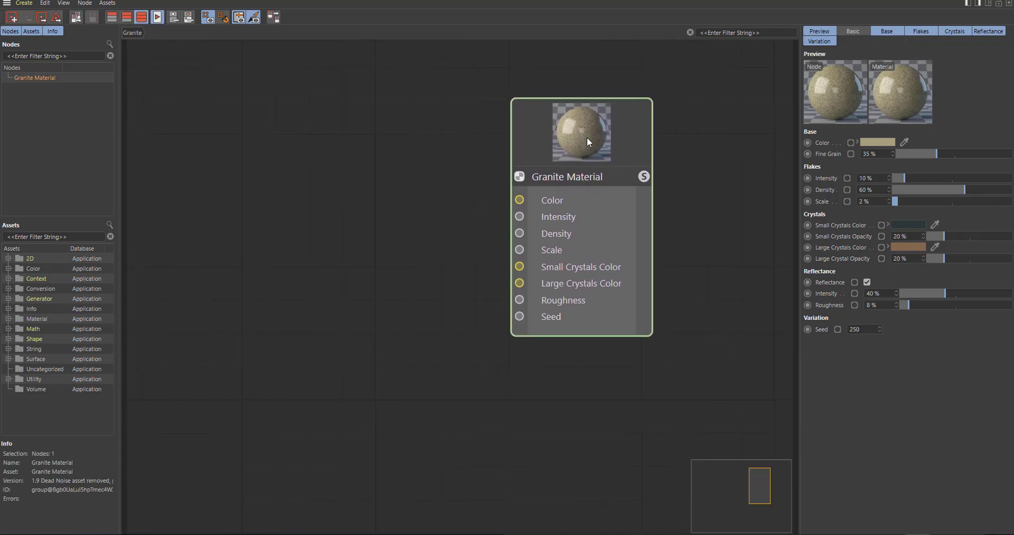
pyautogui.moveTo(610, 139); pyautogui.dragTo(555, 101)
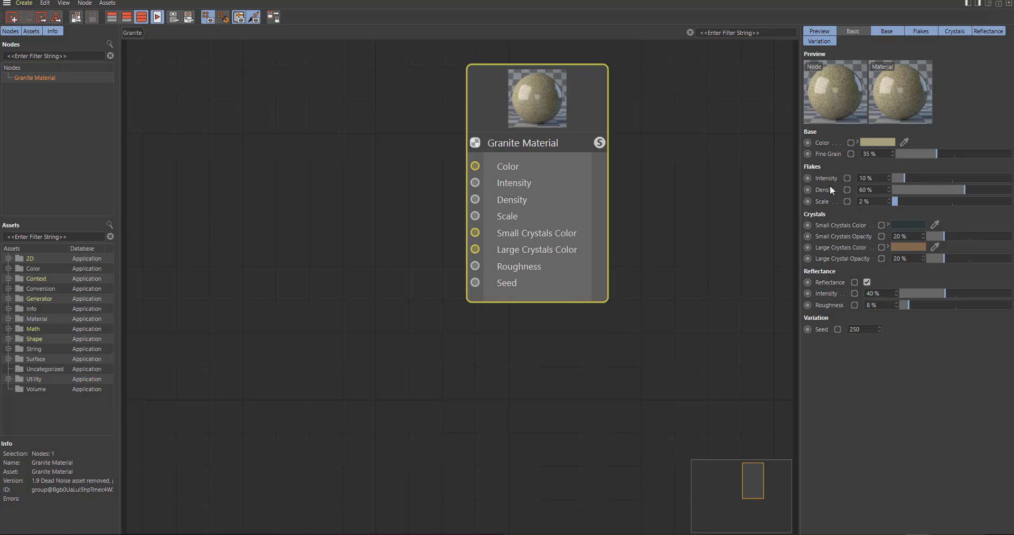
pyautogui.moveTo(518, 153); pyautogui.dragTo(720, 127)
pyautogui.rightClick(291, 104)
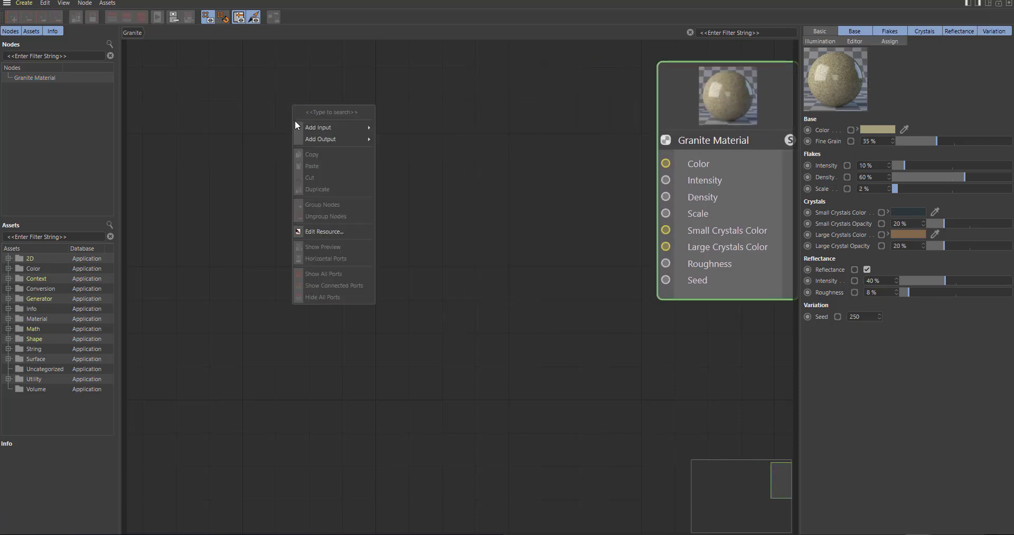
pyautogui.click(151, 83)
# Create a new node material and spread its Diffuse and Material nodes apart in the graph.
pyautogui.click(23, 3)
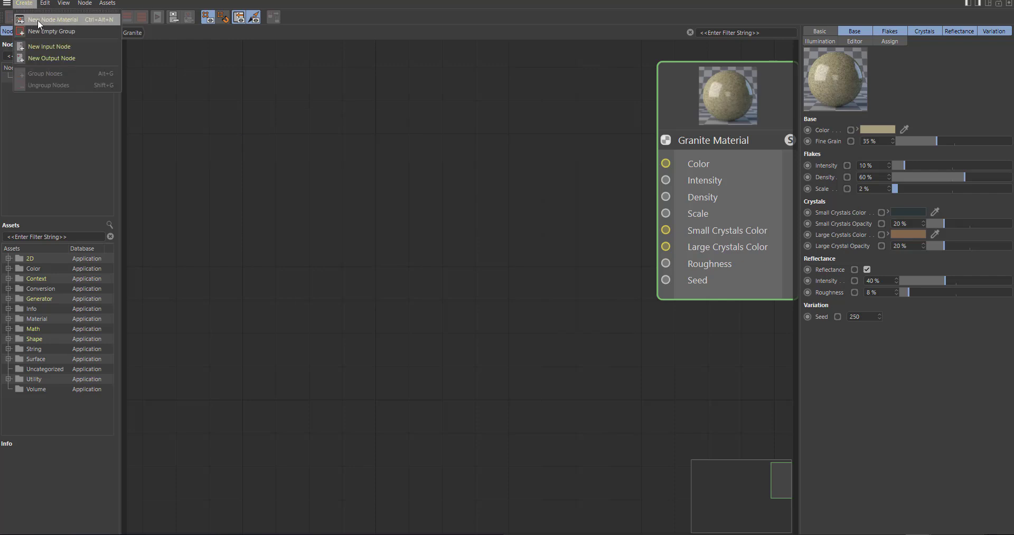
pyautogui.click(64, 20)
pyautogui.moveTo(527, 236); pyautogui.dragTo(622, 131)
pyautogui.scroll(3, 543, 236)
pyautogui.moveTo(227, 198); pyautogui.dragTo(324, 242, button='middle')
pyautogui.moveTo(324, 242); pyautogui.dragTo(361, 67)
pyautogui.scroll(-2, 477, 324)
pyautogui.moveTo(364, 296); pyautogui.dragTo(445, 134)
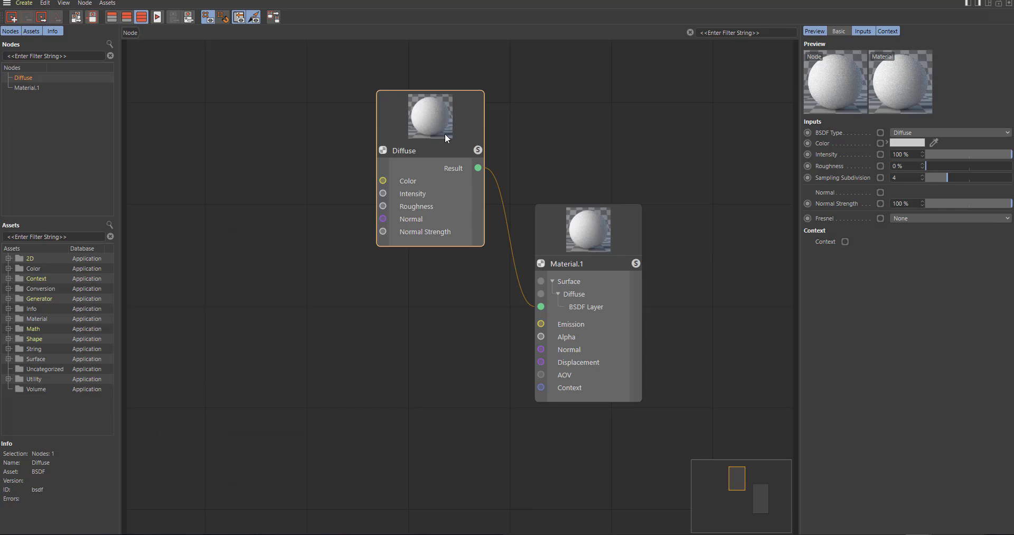
pyautogui.click(686, 331)
pyautogui.moveTo(705, 274); pyautogui.dragTo(709, 233)
pyautogui.moveTo(531, 163); pyautogui.dragTo(461, 121)
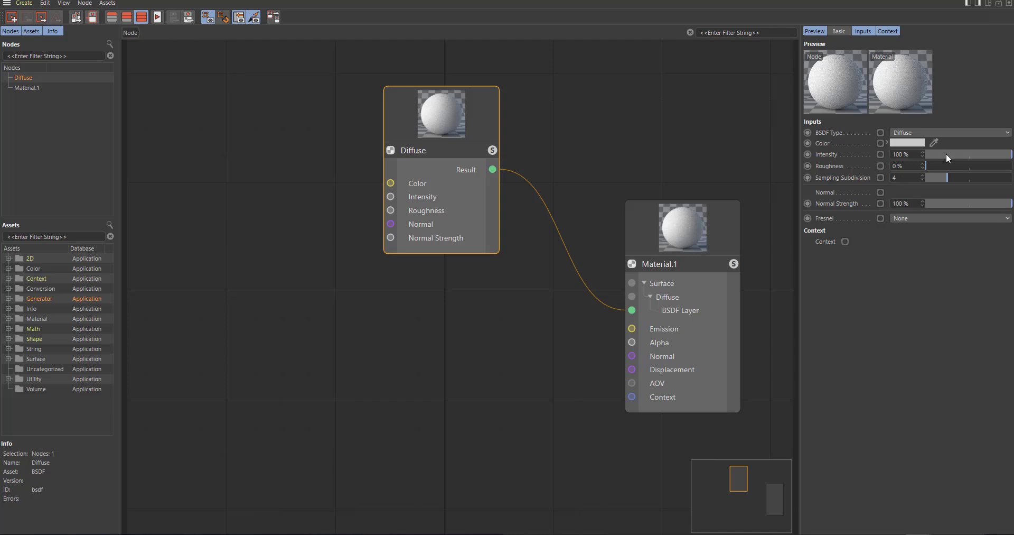
# Review the BSDF types offered for the Diffuse node and shift the node slightly upward in the graph.
pyautogui.click(970, 132)
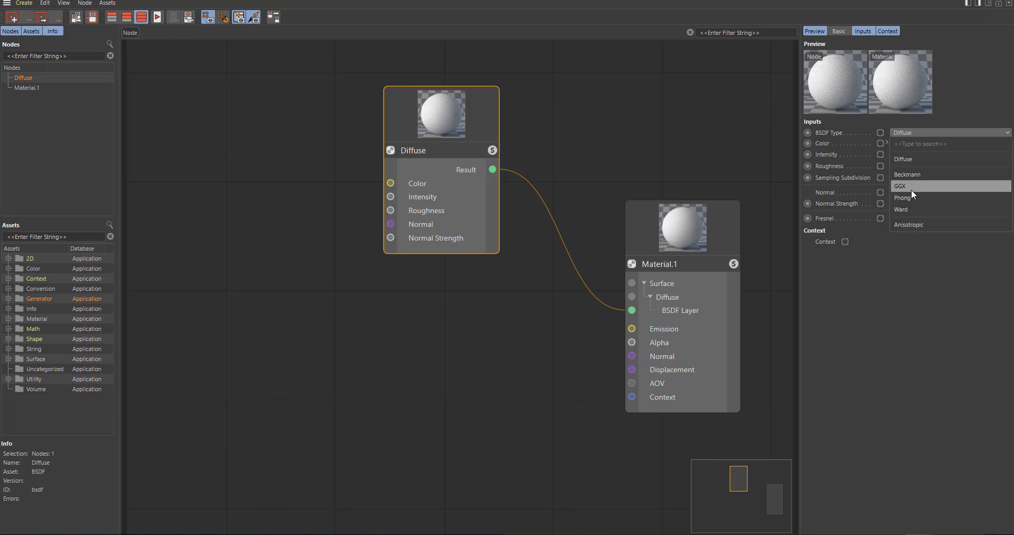
pyautogui.click(839, 307)
pyautogui.moveTo(433, 135); pyautogui.dragTo(461, 106)
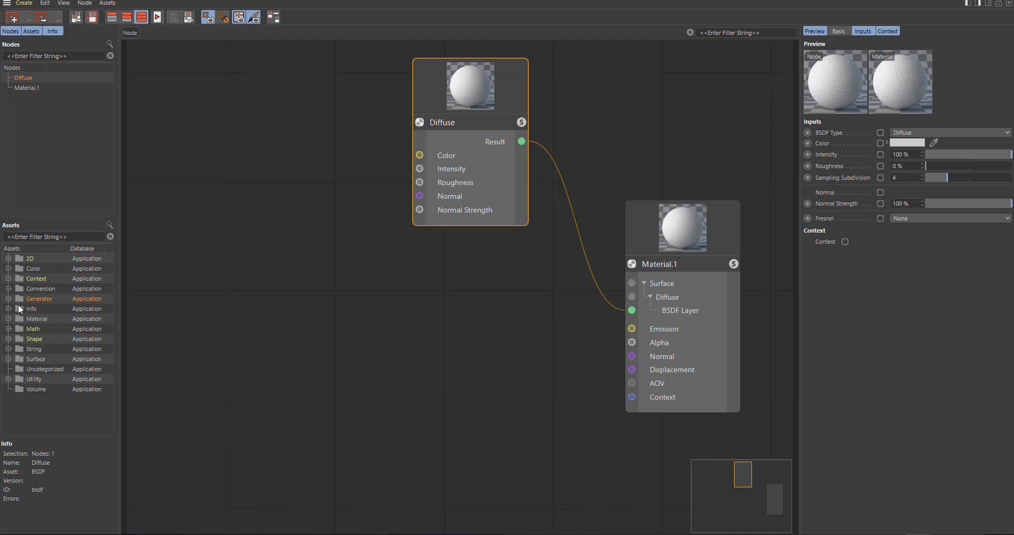
# Look through the node assets in the 2D, Surface, Shape and Material categories.
pyautogui.click(9, 259)
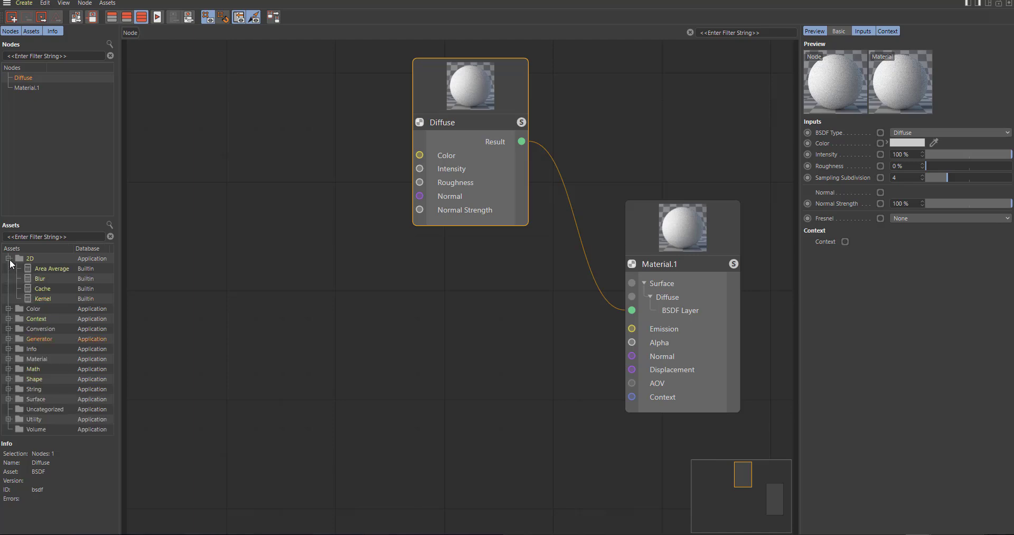
pyautogui.click(9, 259)
pyautogui.click(9, 359)
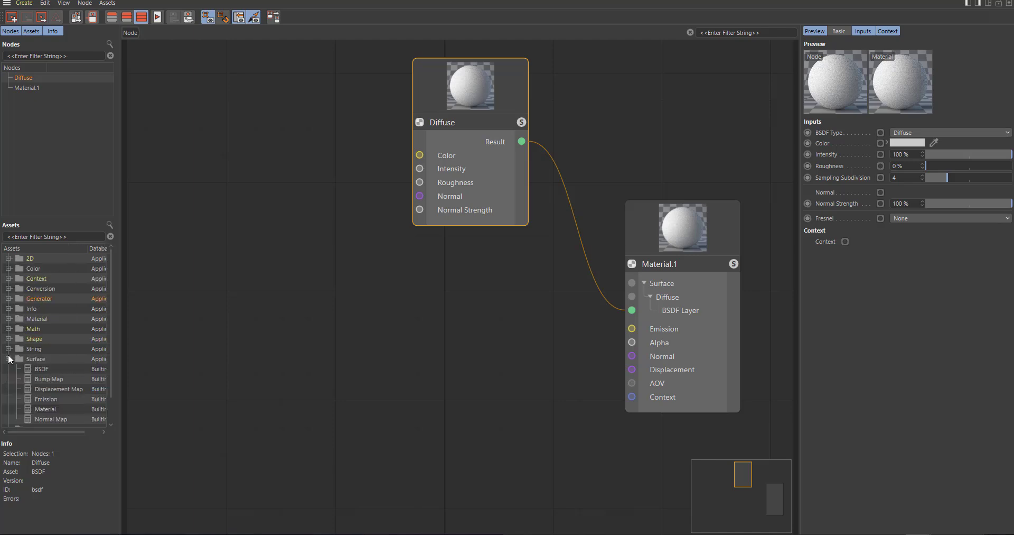
pyautogui.scroll(-1, 47, 353)
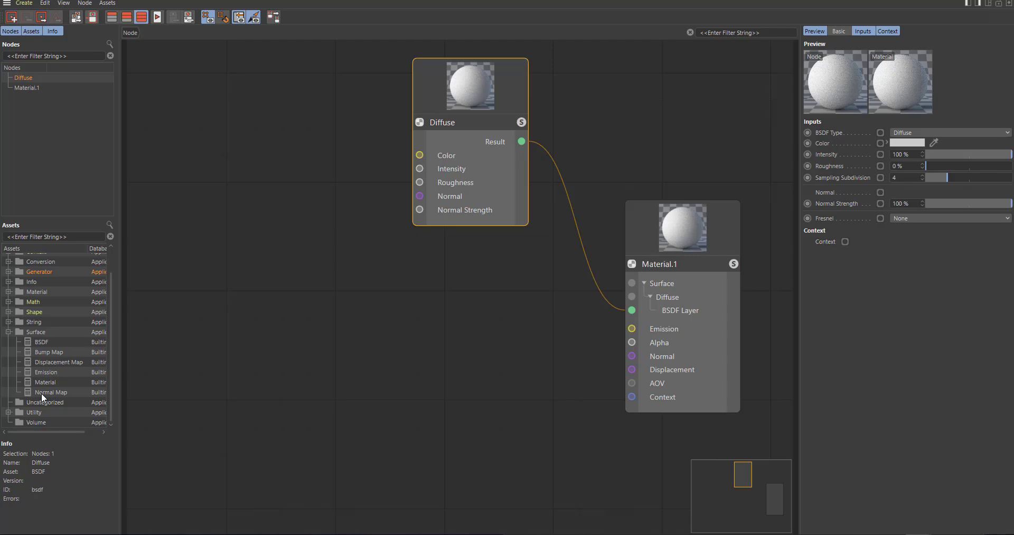
pyautogui.click(9, 332)
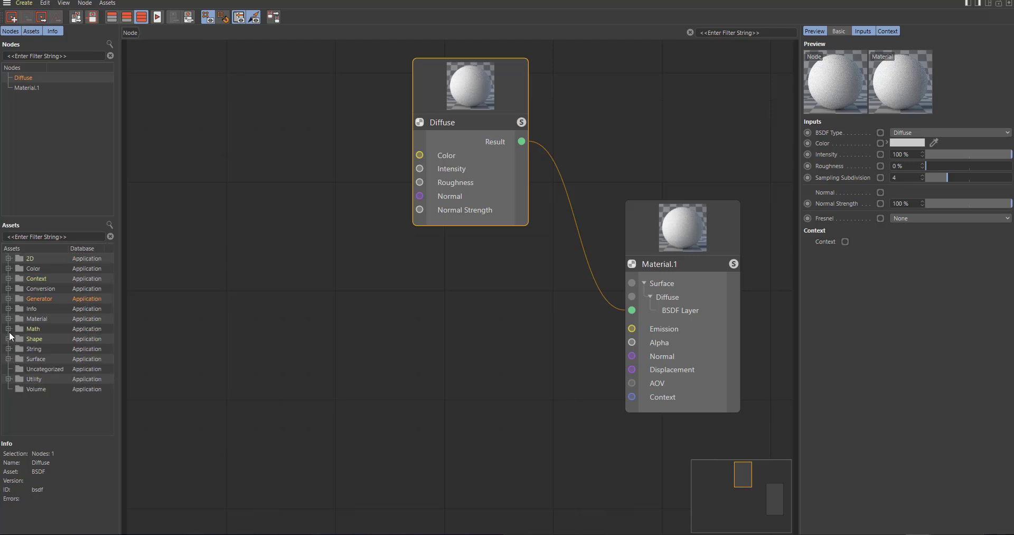
pyautogui.click(8, 338)
pyautogui.click(9, 338)
pyautogui.click(8, 319)
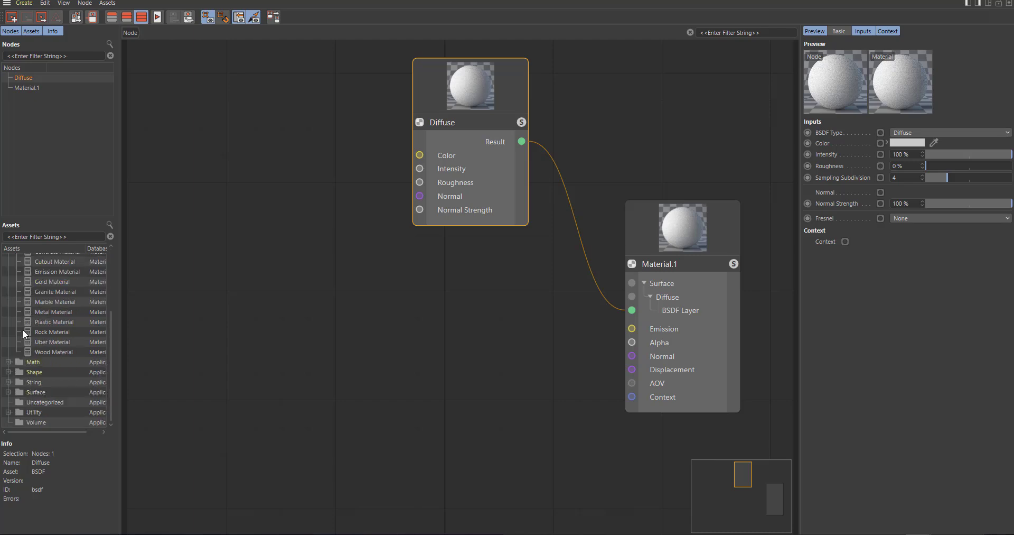
pyautogui.click(9, 318)
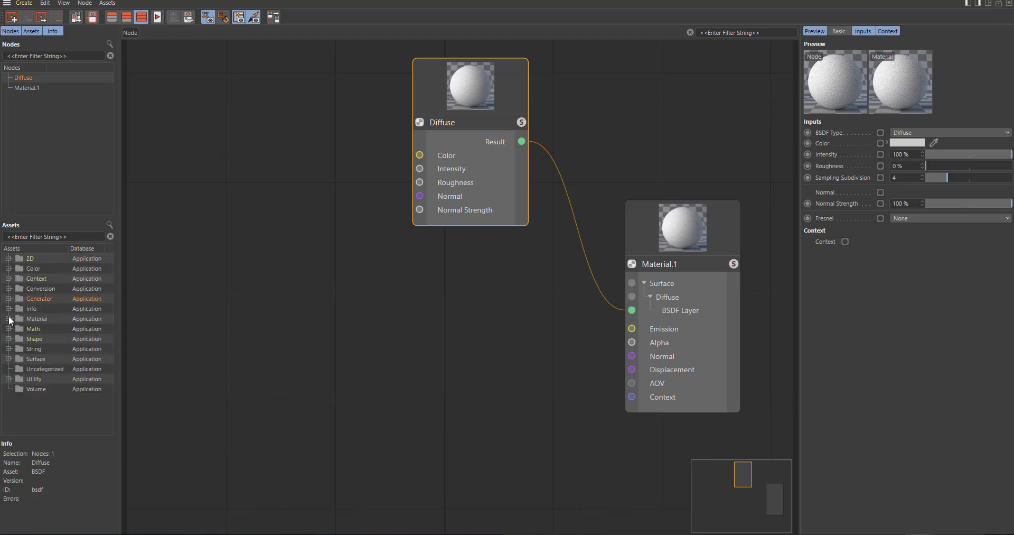
# Add a Basic Noise generator node to the left of the Diffuse node and set its octaves to about 10.2.
pyautogui.click(9, 298)
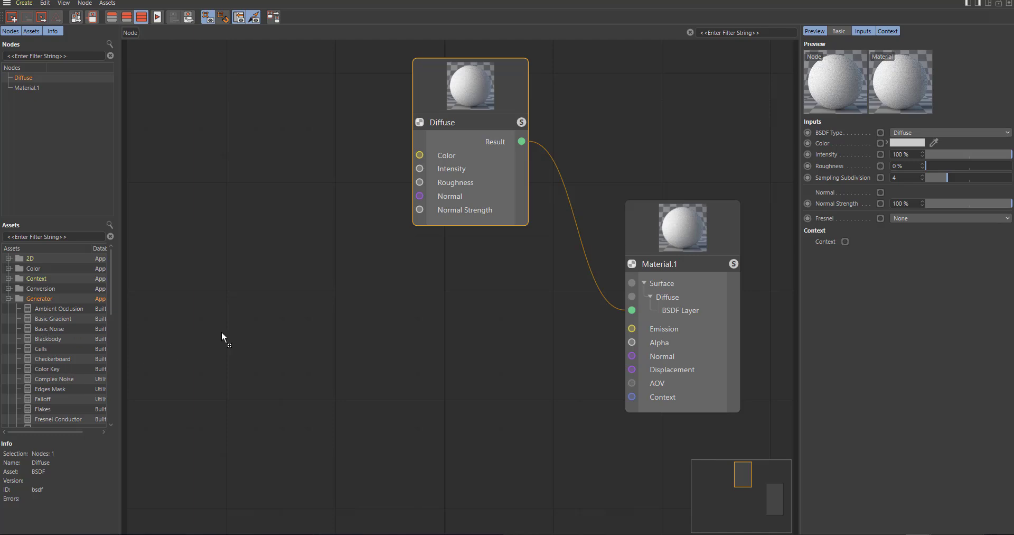
pyautogui.moveTo(205, 163); pyautogui.dragTo(207, 166)
pyautogui.moveTo(284, 200); pyautogui.dragTo(284, 144)
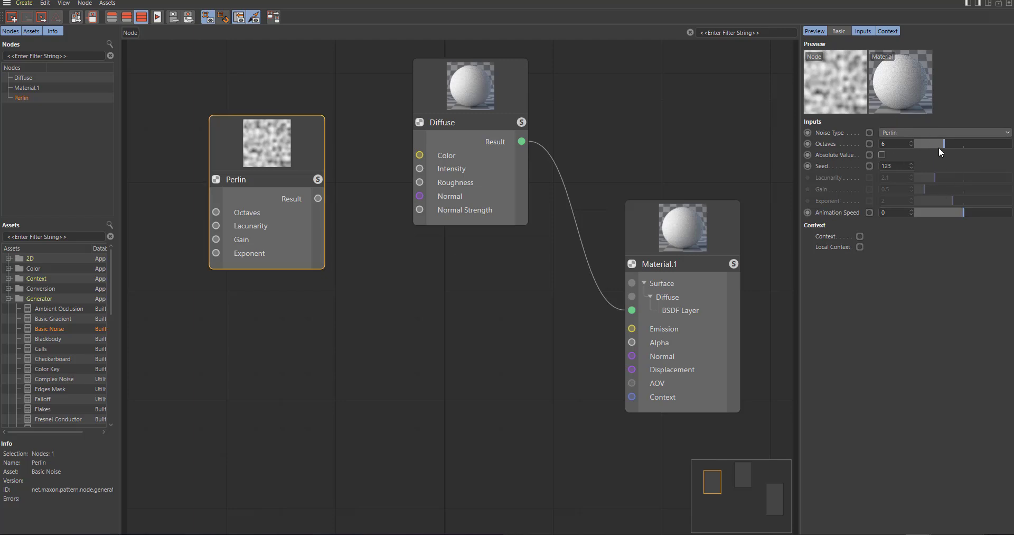
pyautogui.moveTo(944, 142); pyautogui.dragTo(965, 144)
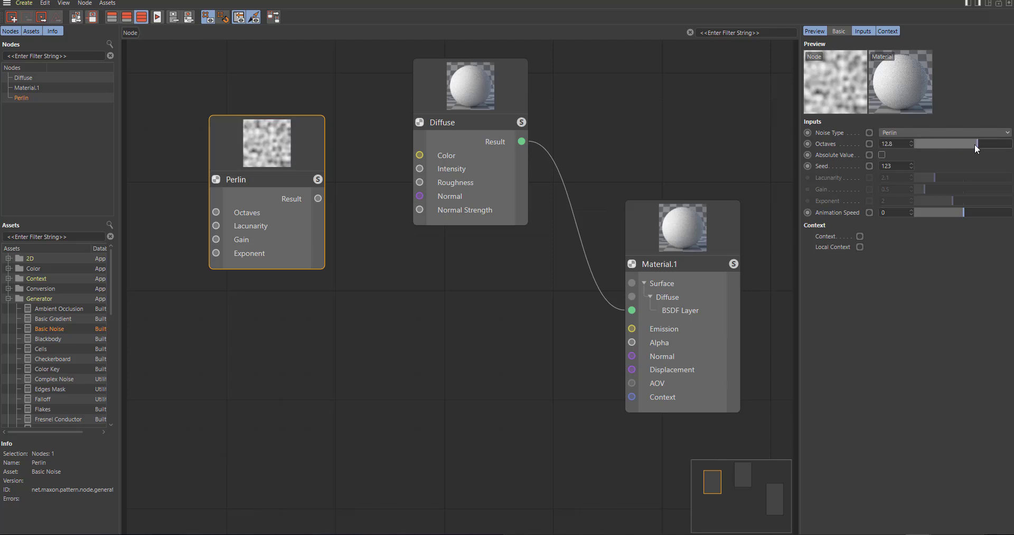
# Try the Dents, Ober and Box noise types on the noise node.
pyautogui.click(937, 132)
pyautogui.click(910, 243)
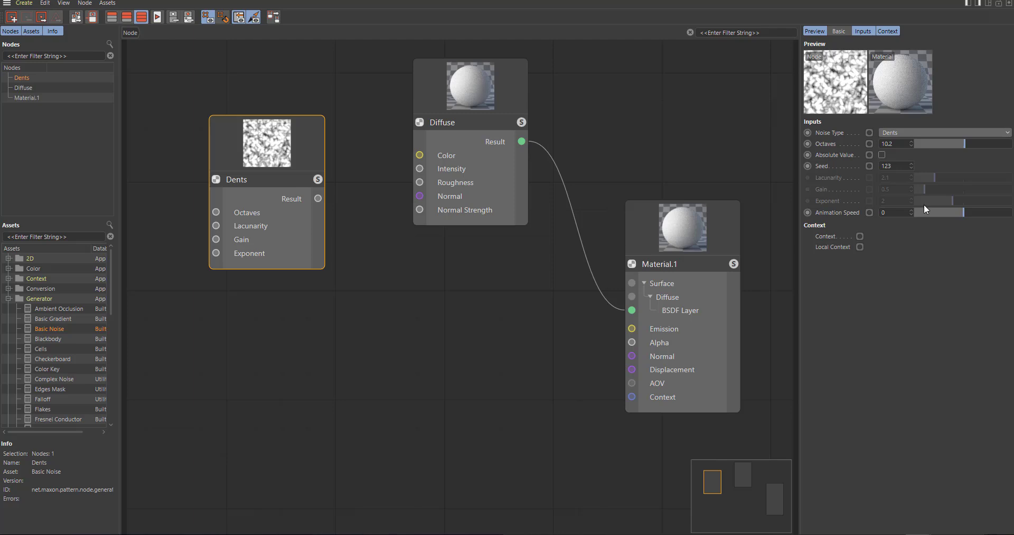
pyautogui.click(928, 131)
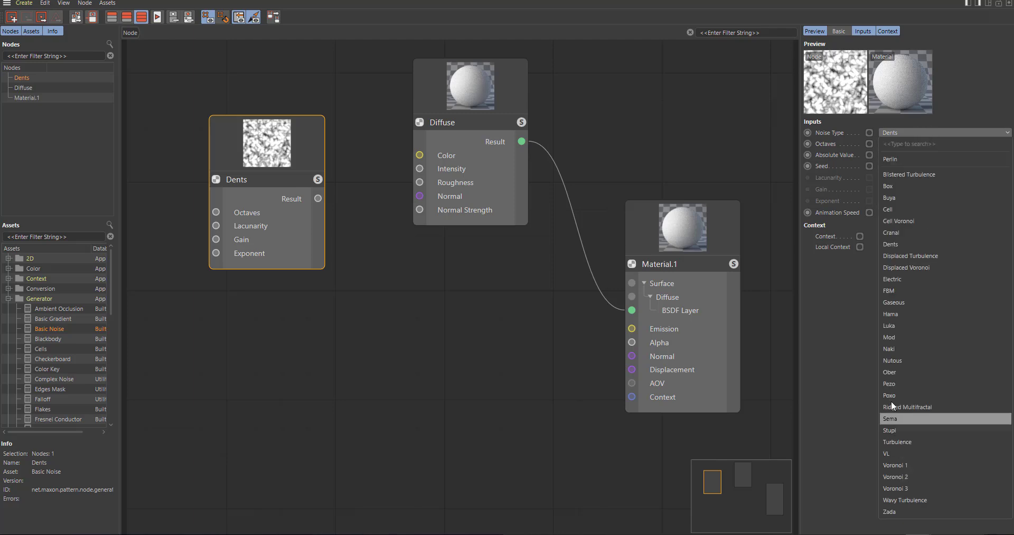
pyautogui.click(895, 372)
pyautogui.click(944, 130)
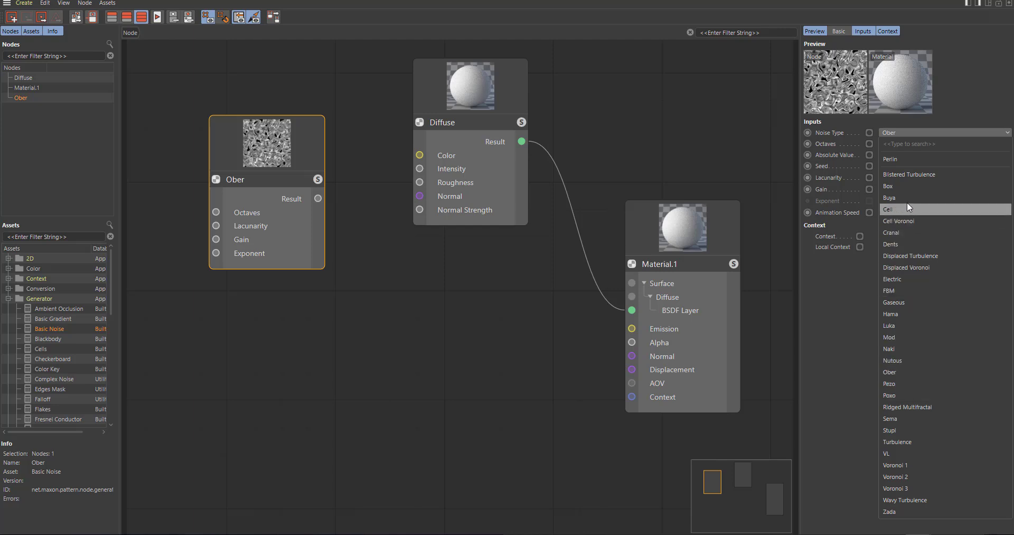
pyautogui.click(908, 187)
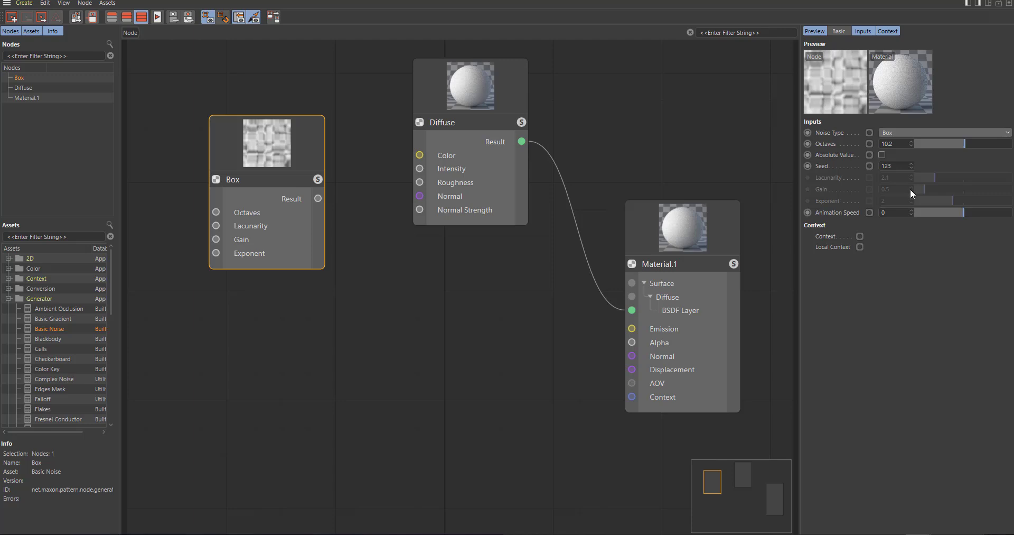
# Connect the noise node's Result output to the Diffuse node's Color input and adjust both nodes' placement.
pyautogui.moveTo(295, 143); pyautogui.dragTo(284, 152)
pyautogui.moveTo(309, 206); pyautogui.dragTo(421, 154)
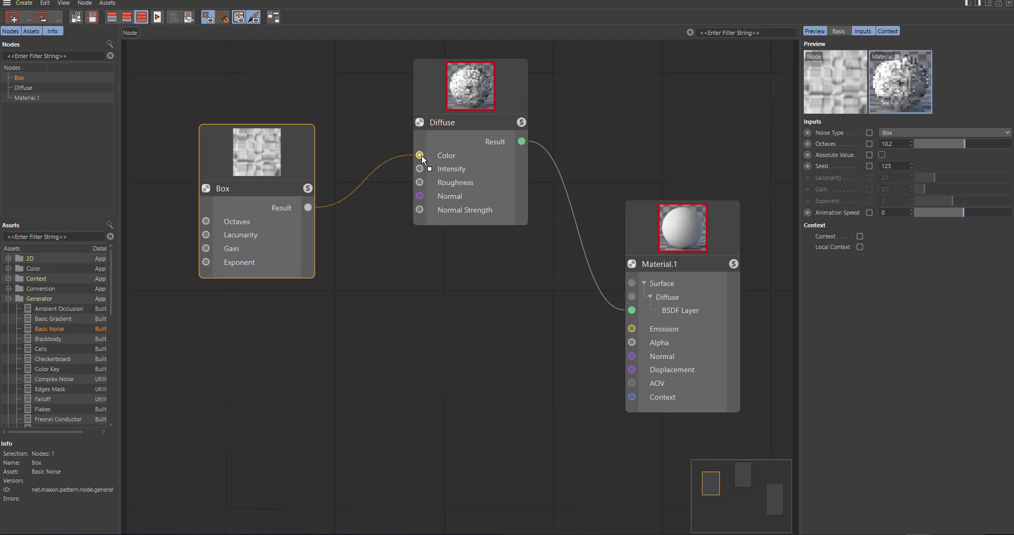
pyautogui.moveTo(472, 104); pyautogui.dragTo(467, 141)
# Set the connected noise node's noise type to Ober.
pyautogui.click(272, 160)
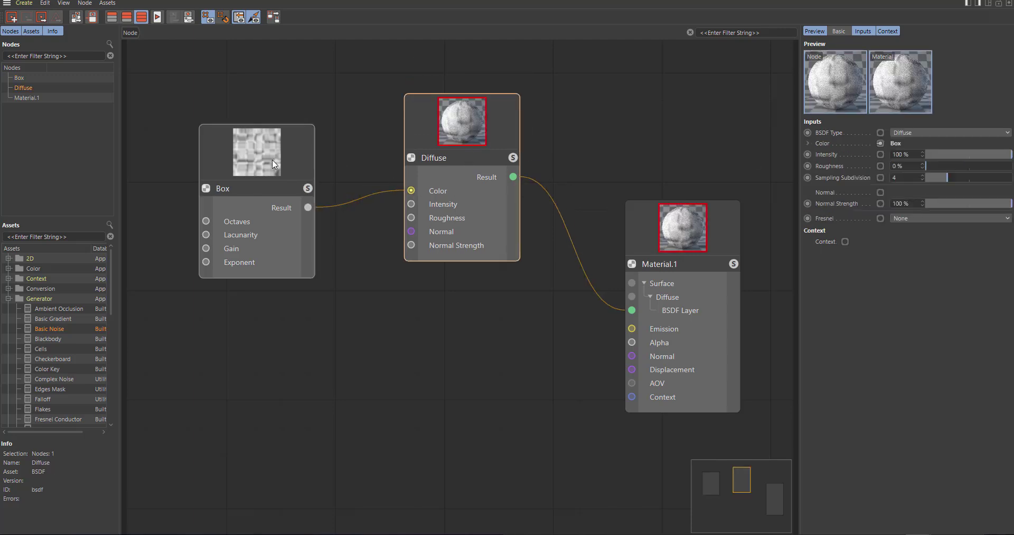
pyautogui.click(904, 132)
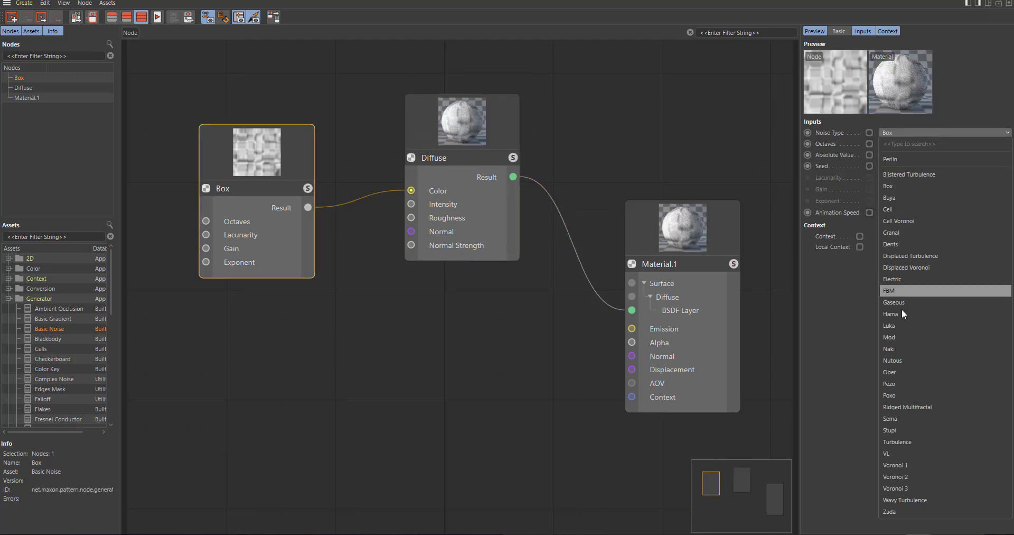
pyautogui.click(901, 372)
# Inspect the updated node previews and arrange the noise, Diffuse and Material nodes neatly in a row.
pyautogui.click(413, 167)
pyautogui.scroll(2, 465, 152)
pyautogui.scroll(-2, 465, 152)
pyautogui.scroll(3, 468, 158)
pyautogui.moveTo(483, 205); pyautogui.dragTo(468, 191)
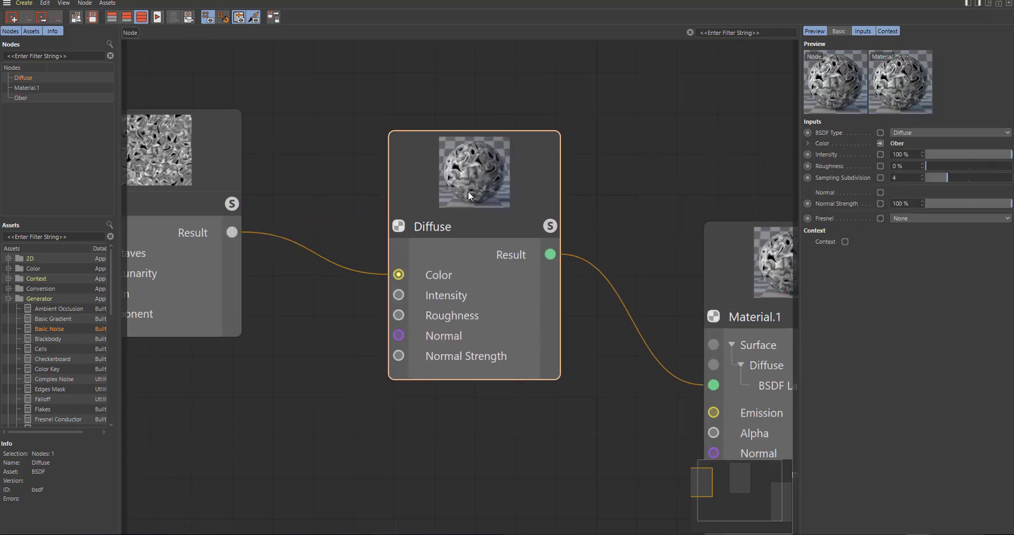
pyautogui.moveTo(259, 200); pyautogui.dragTo(307, 119)
pyautogui.moveTo(477, 188); pyautogui.dragTo(551, 150)
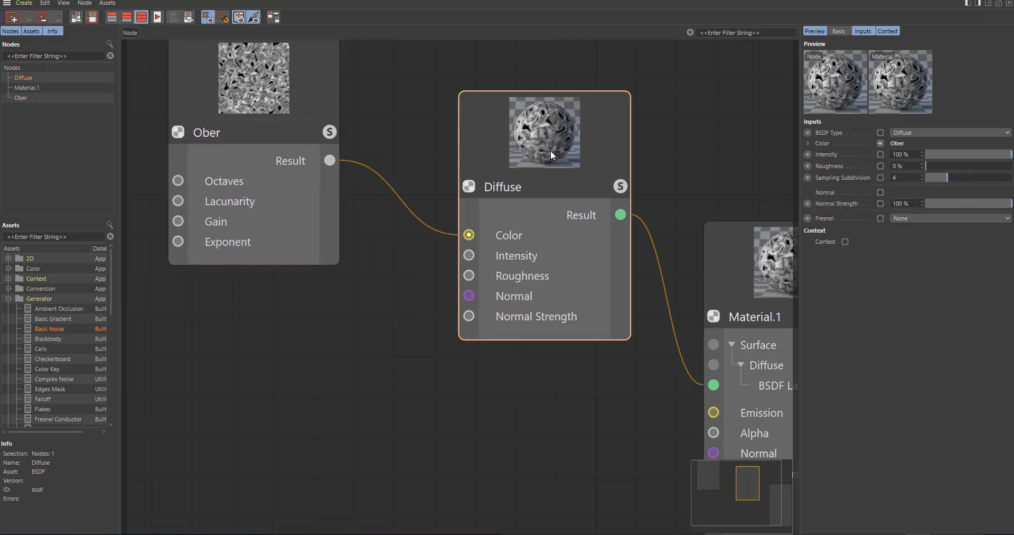
pyautogui.scroll(-2, 382, 286)
pyautogui.click(302, 194)
pyautogui.moveTo(303, 194); pyautogui.dragTo(321, 212)
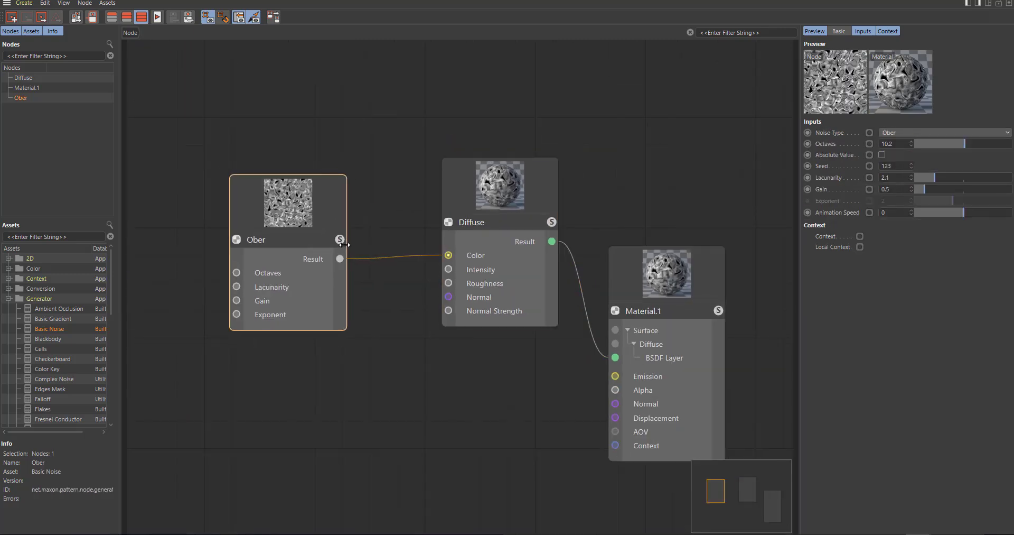
pyautogui.moveTo(681, 283); pyautogui.dragTo(706, 244)
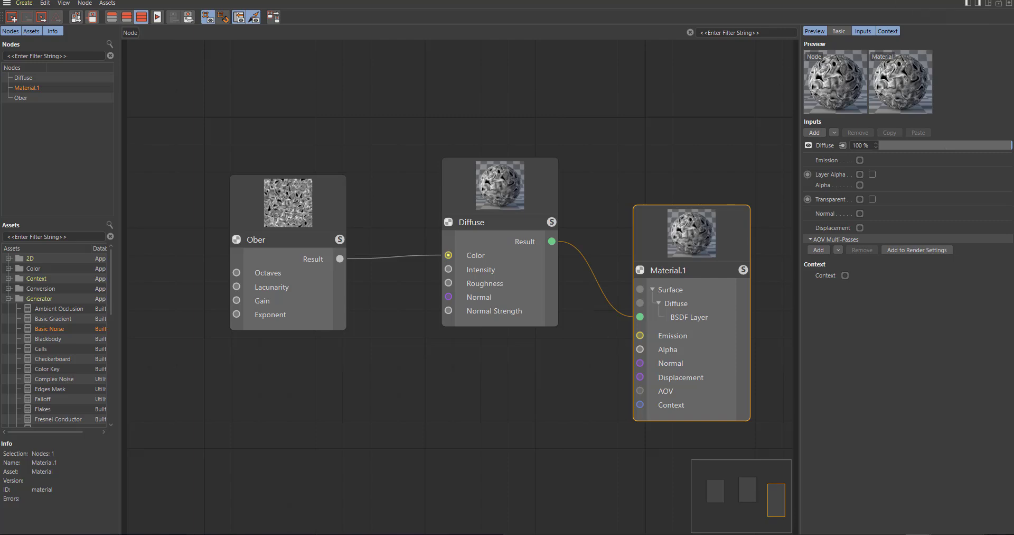
# Undo the Node Editor's full-screen display and minimise the window to uncover the 3D viewport.
pyautogui.click(988, 3)
pyautogui.moveTo(450, 93); pyautogui.dragTo(700, 152)
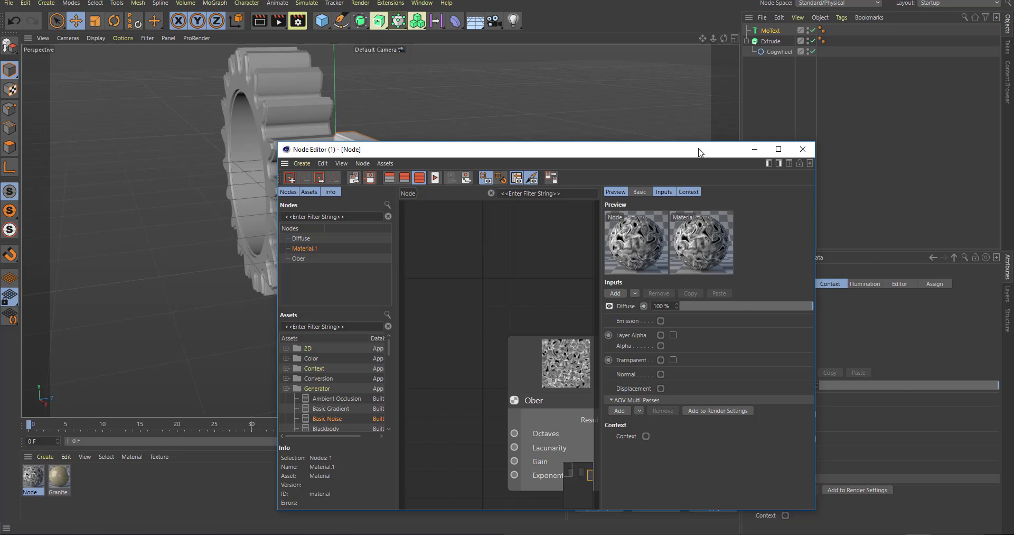
pyautogui.click(754, 150)
# Move the text and the extruded cogwheel apart along the X axis, with the cogwheel at about -1110 cm, clearing the origin.
pyautogui.scroll(-5, 510, 251)
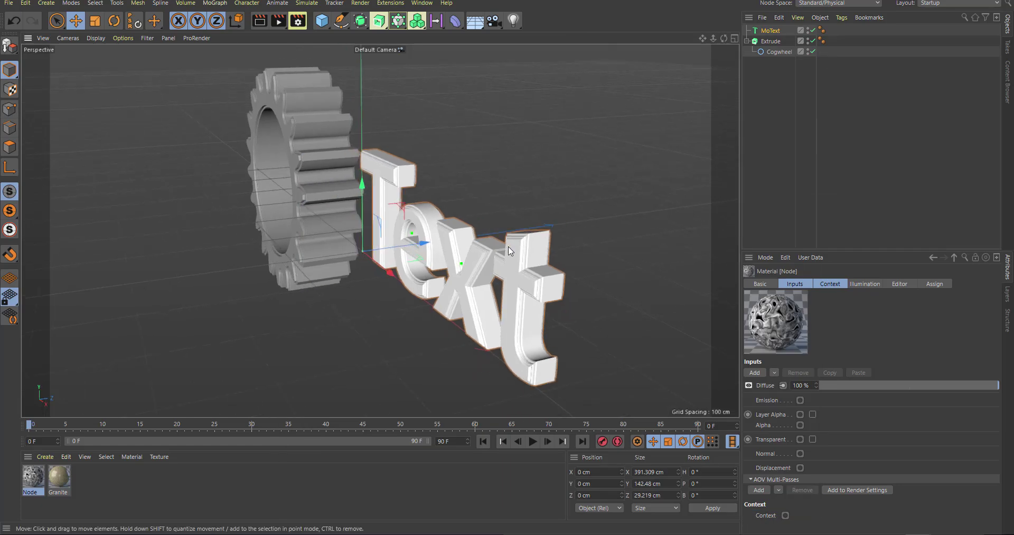
pyautogui.moveTo(645, 381); pyautogui.dragTo(686, 399)
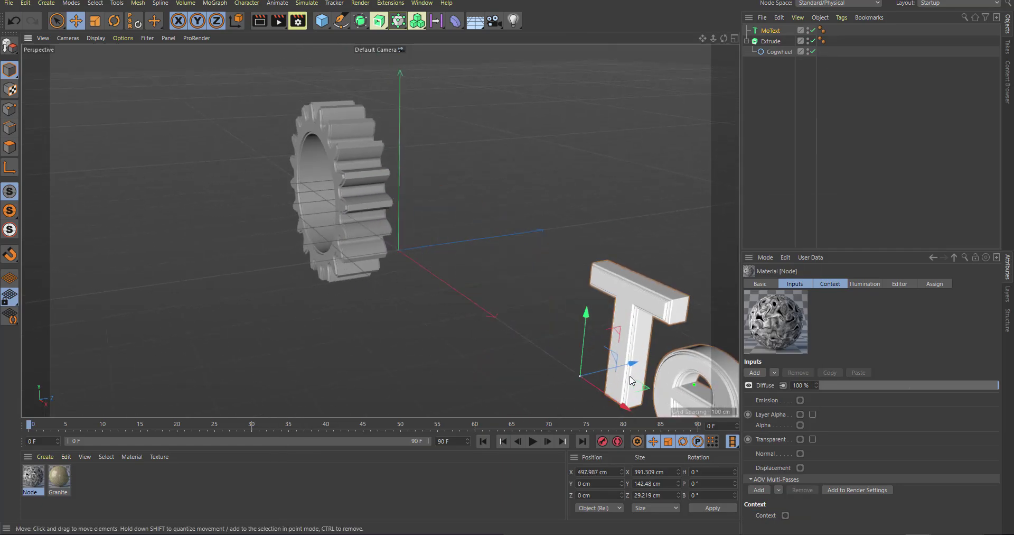
pyautogui.click(359, 225)
pyautogui.moveTo(346, 209); pyautogui.dragTo(278, 218)
pyautogui.keyDown('alt'); pyautogui.moveTo(271, 276); pyautogui.dragTo(381, 227); pyautogui.keyUp('alt')
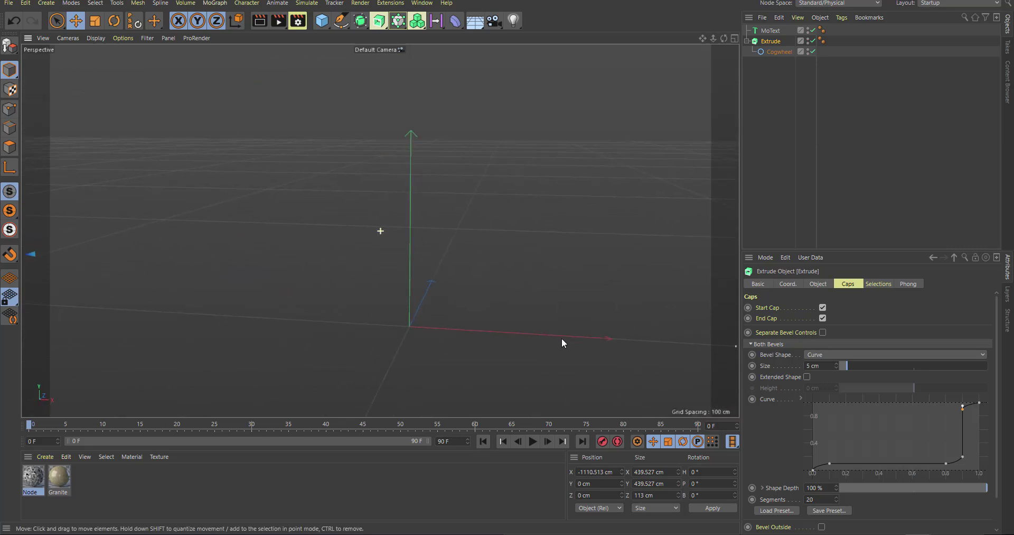
pyautogui.click(282, 181)
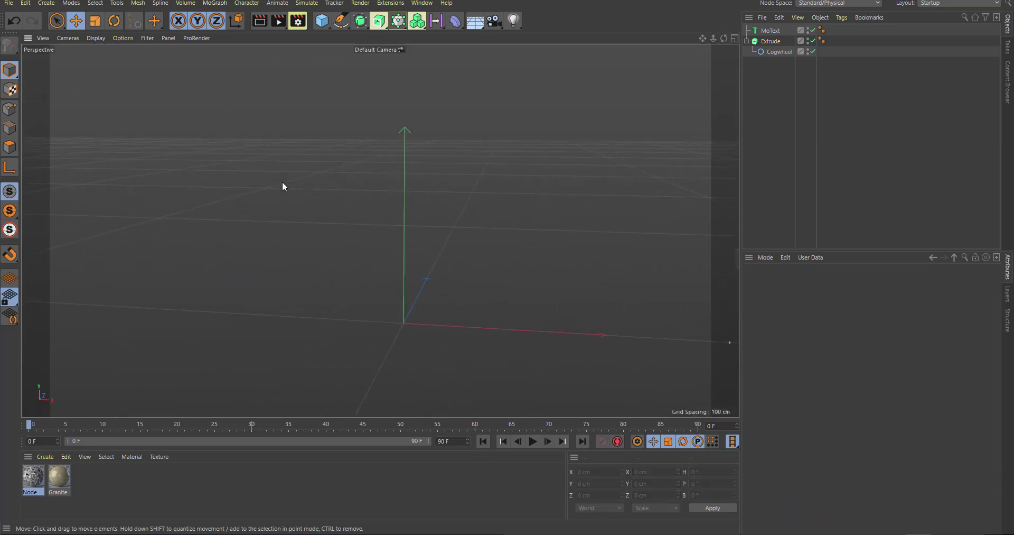
# Add a Character object and set its template to Mixamo Control Rig.
pyautogui.click(247, 3)
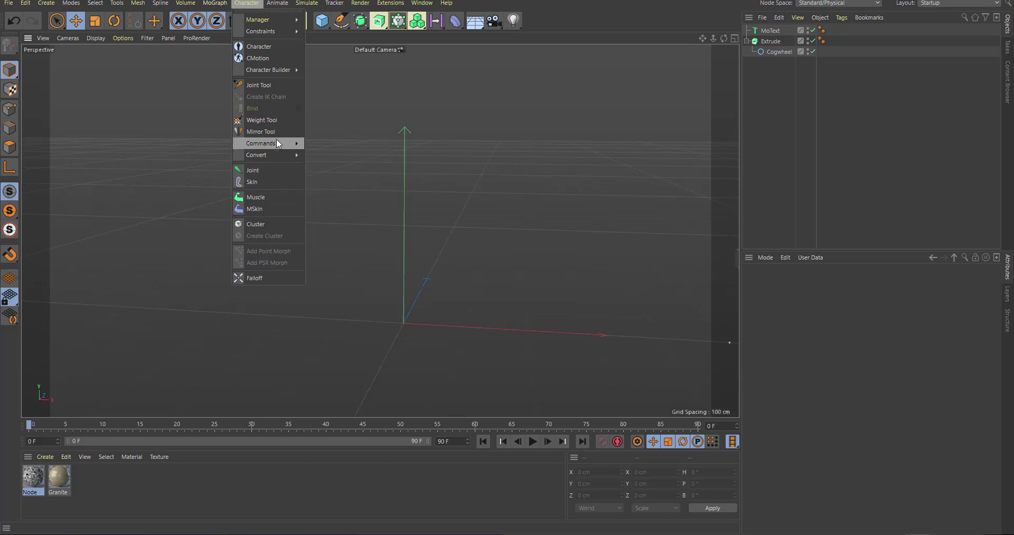
pyautogui.click(268, 46)
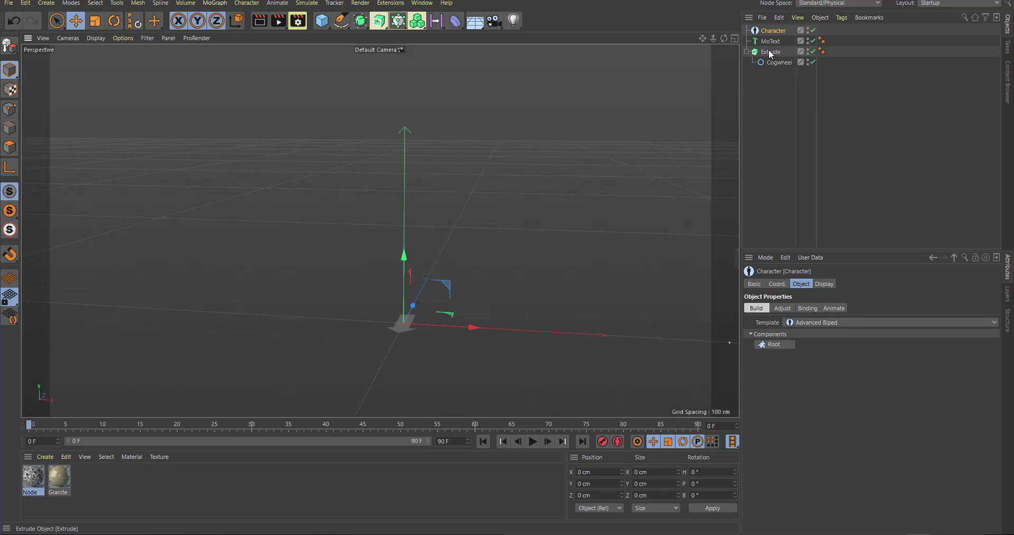
pyautogui.click(819, 322)
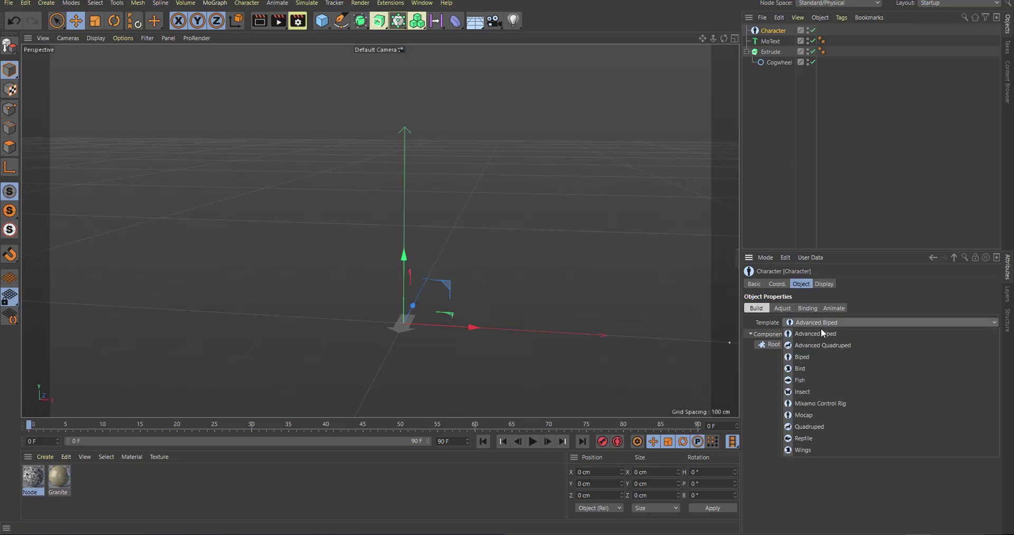
pyautogui.click(833, 404)
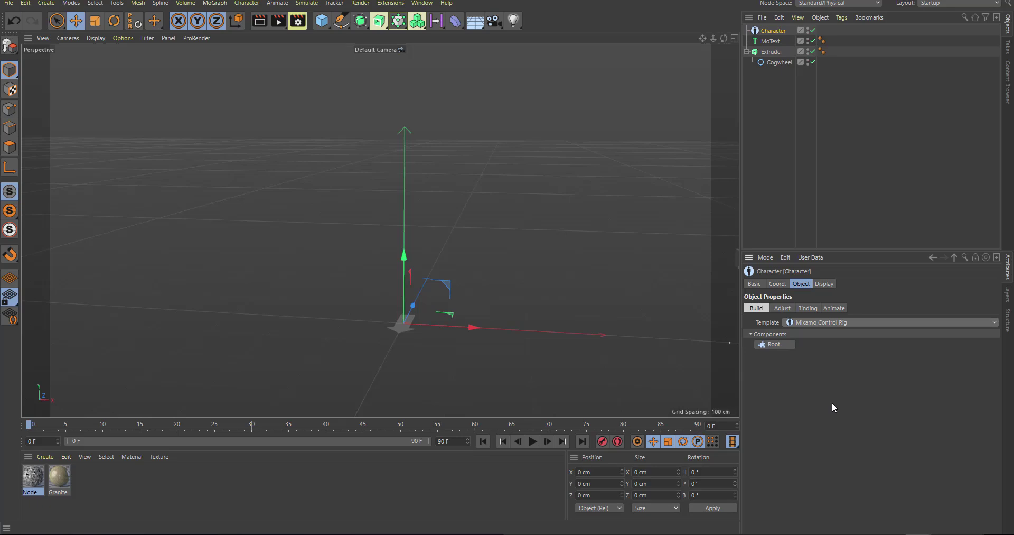
# Build the Mixamo rig with the Root, Pelvis, Leg (Mixamo), Arm (Mixamo) and Hand components.
pyautogui.click(783, 346)
pyautogui.click(785, 344)
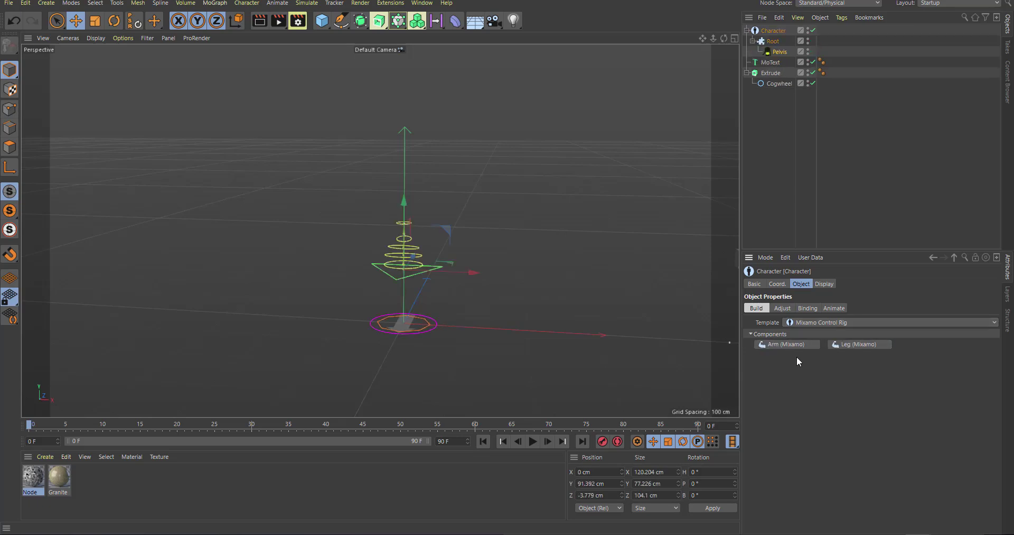
pyautogui.click(846, 344)
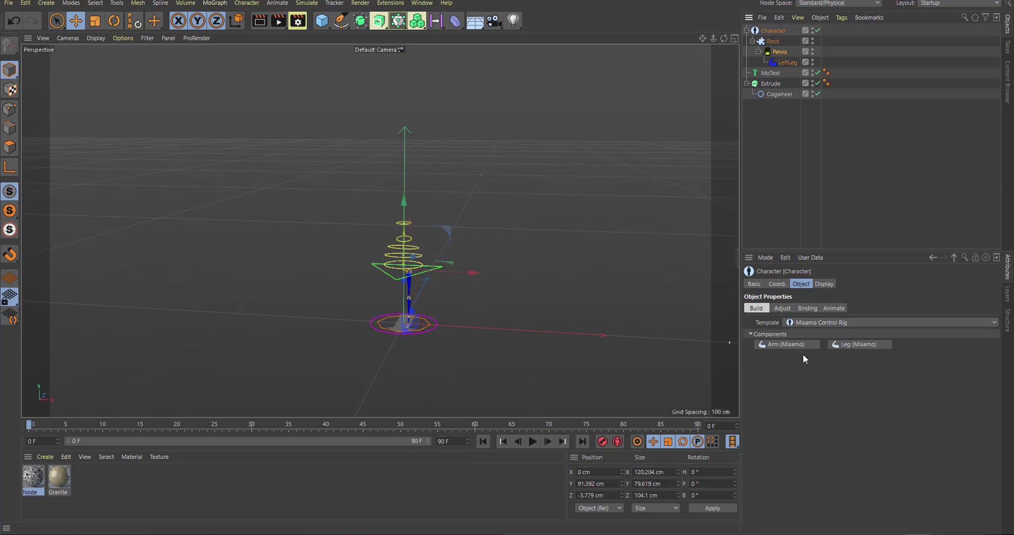
pyautogui.click(797, 344)
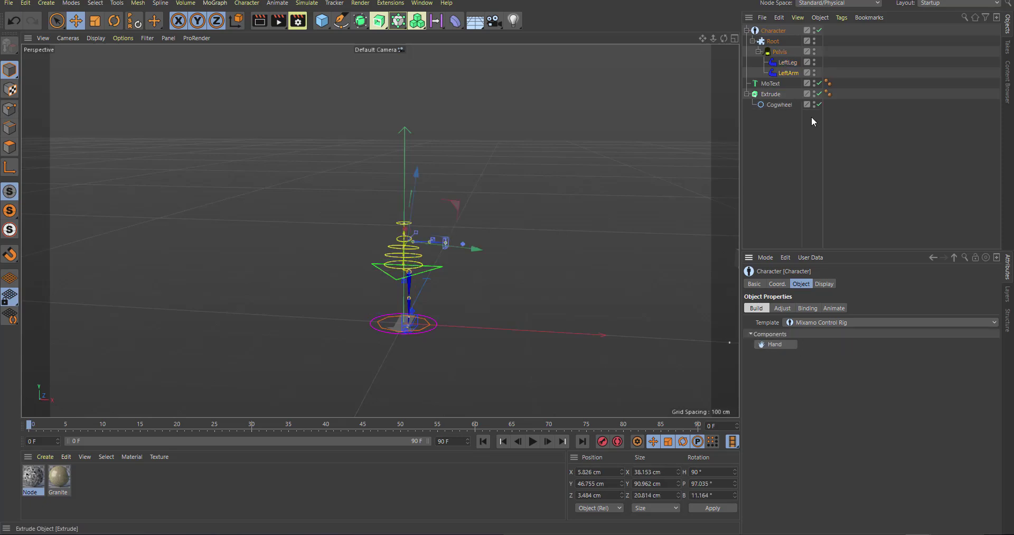
pyautogui.click(788, 344)
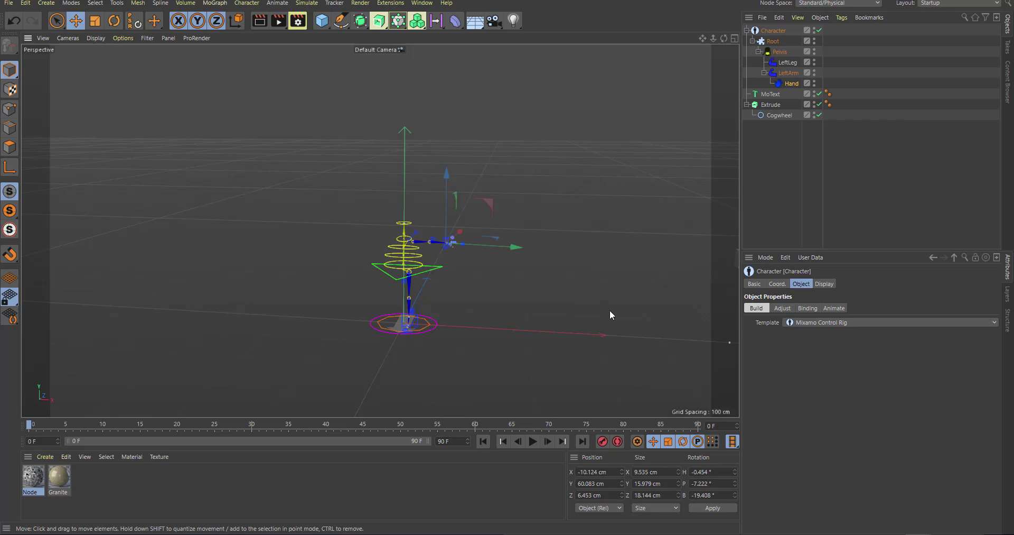
pyautogui.press('F5')
pyautogui.press('F1')
pyautogui.scroll(2, 475, 296)
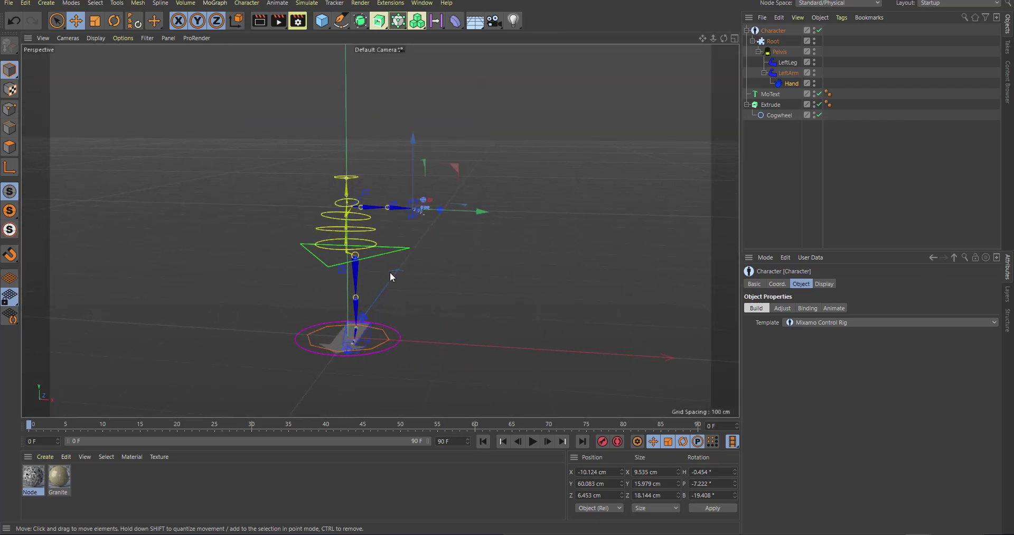
pyautogui.scroll(1, 390, 274)
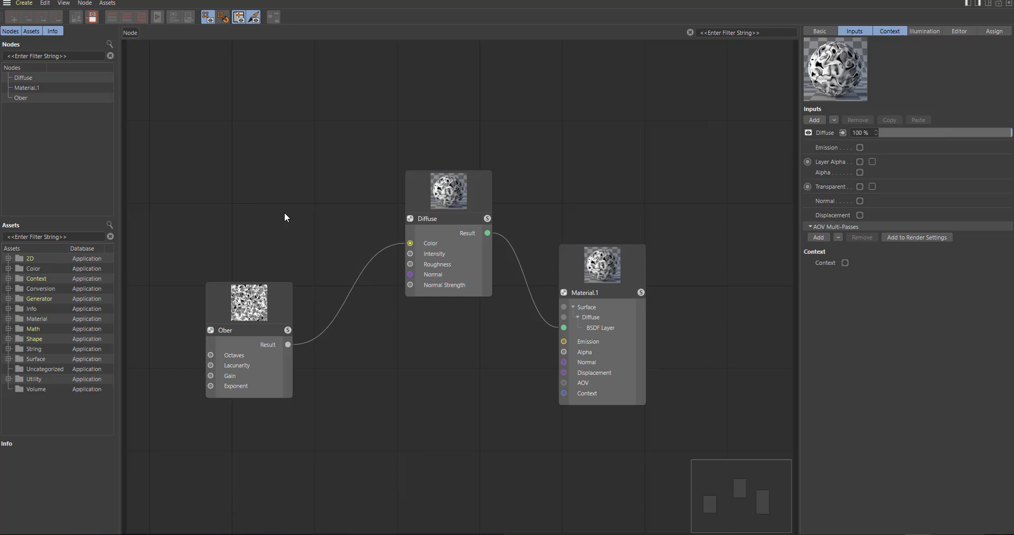
# Back in the Node Editor, align the Ober and Material.1 nodes in a row on either side of the Diffuse node.
pyautogui.moveTo(259, 325); pyautogui.dragTo(329, 218)
pyautogui.moveTo(617, 278); pyautogui.dragTo(615, 183)
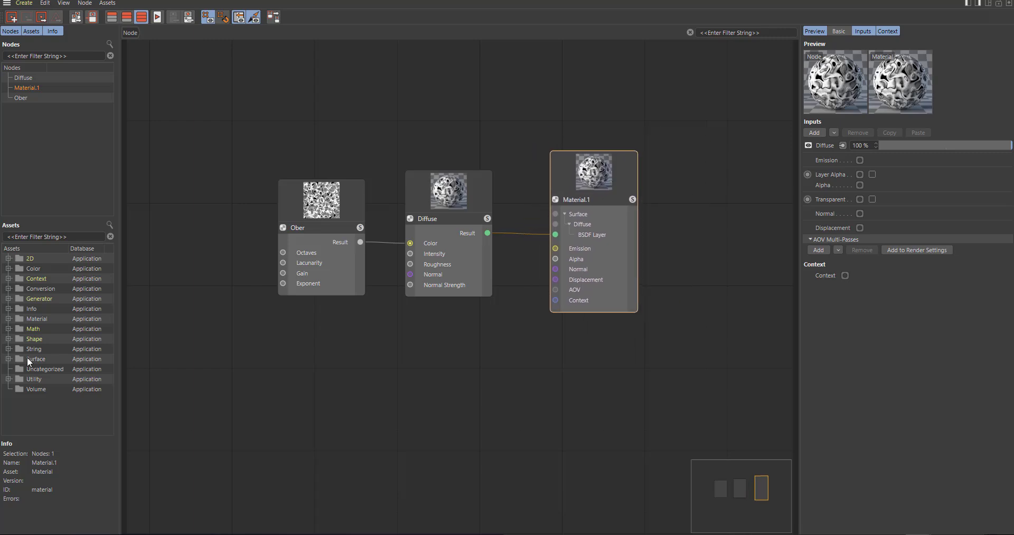
# Browse the Material assets and add an Uber Material node to the graph.
pyautogui.click(8, 319)
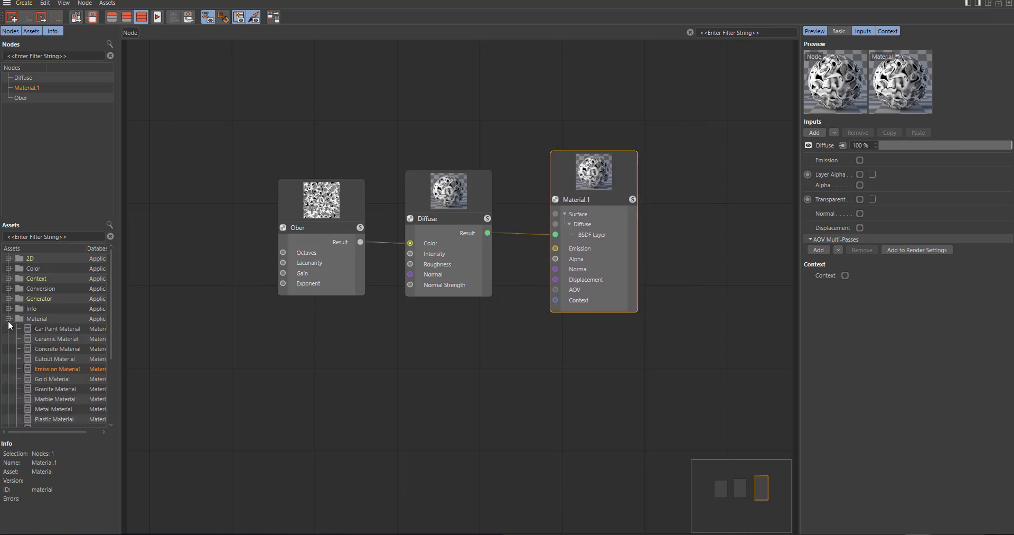
pyautogui.scroll(-2, 52, 372)
pyautogui.scroll(3, 59, 357)
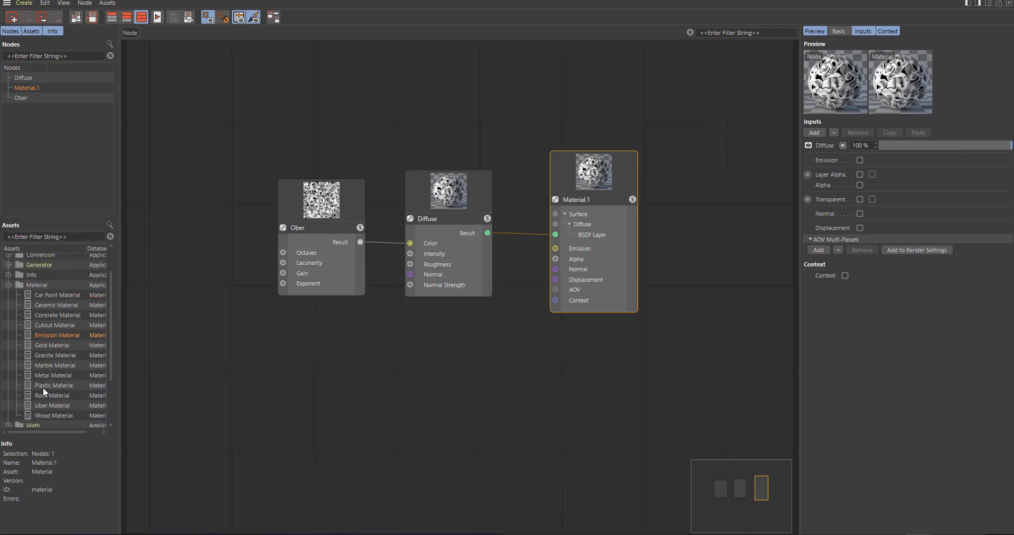
pyautogui.moveTo(691, 294); pyautogui.dragTo(691, 294)
pyautogui.press('s')
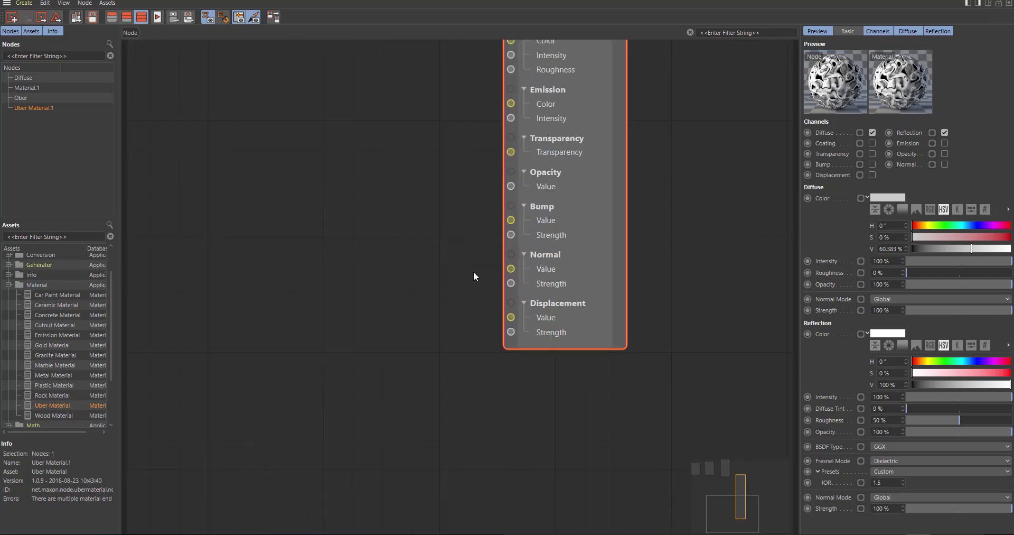
# Move the Uber Material node up and away from the Material.1 node, and collapse the Material asset category.
pyautogui.moveTo(460, 378); pyautogui.dragTo(489, 437, button='middle')
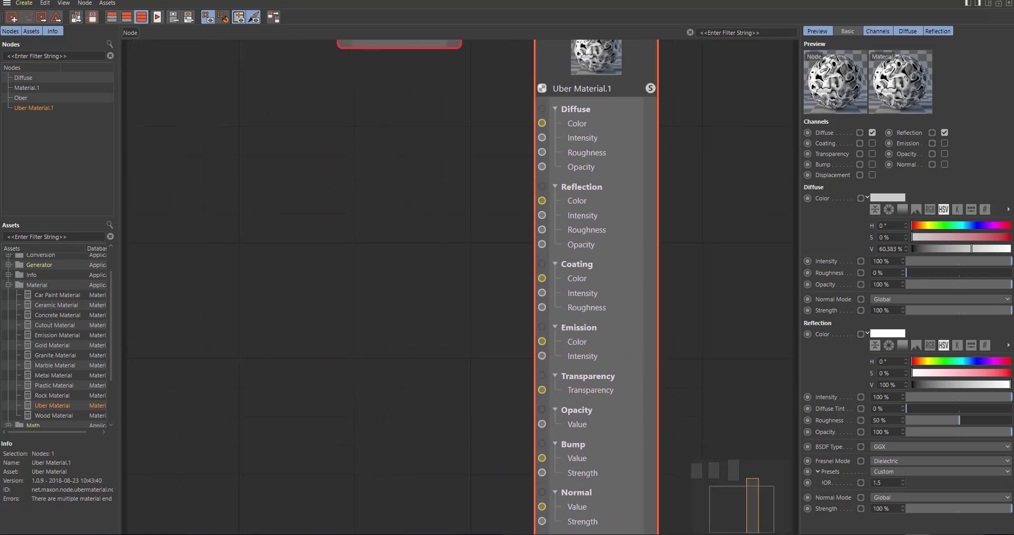
pyautogui.moveTo(488, 312); pyautogui.dragTo(479, 432, button='middle')
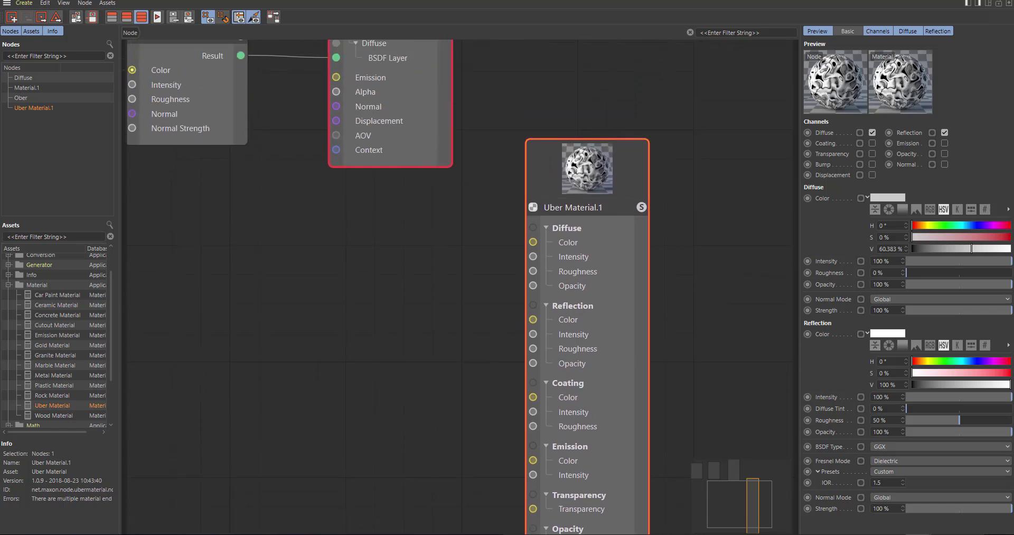
pyautogui.moveTo(504, 208); pyautogui.dragTo(528, 264, button='middle')
pyautogui.scroll(-3, 473, 237)
pyautogui.moveTo(562, 208); pyautogui.dragTo(613, 107)
pyautogui.moveTo(388, 349)
pyautogui.mouseDown(button='middle')
pyautogui.moveTo(459, 352)
pyautogui.moveTo(386, 350)
pyautogui.mouseUp(button='middle')
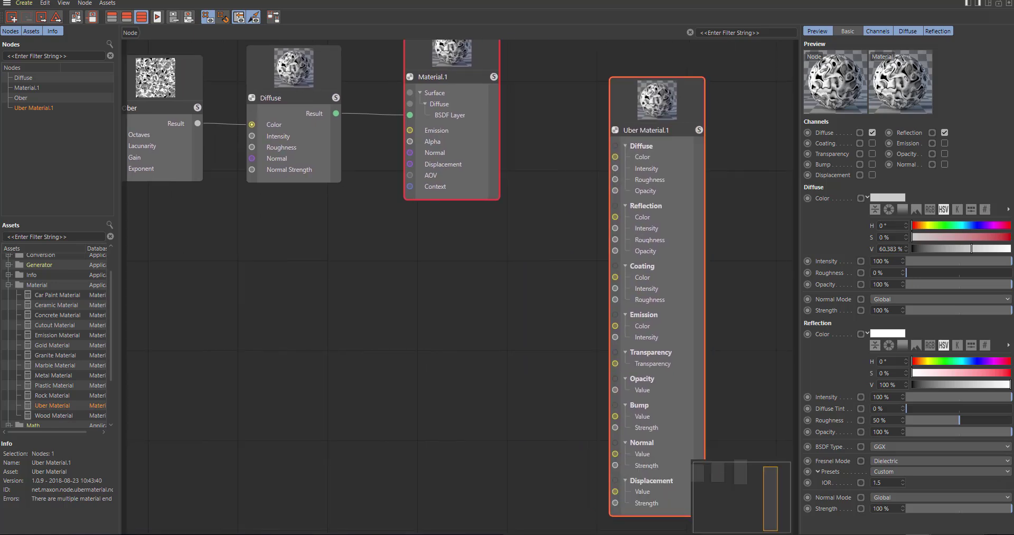
pyautogui.click(8, 285)
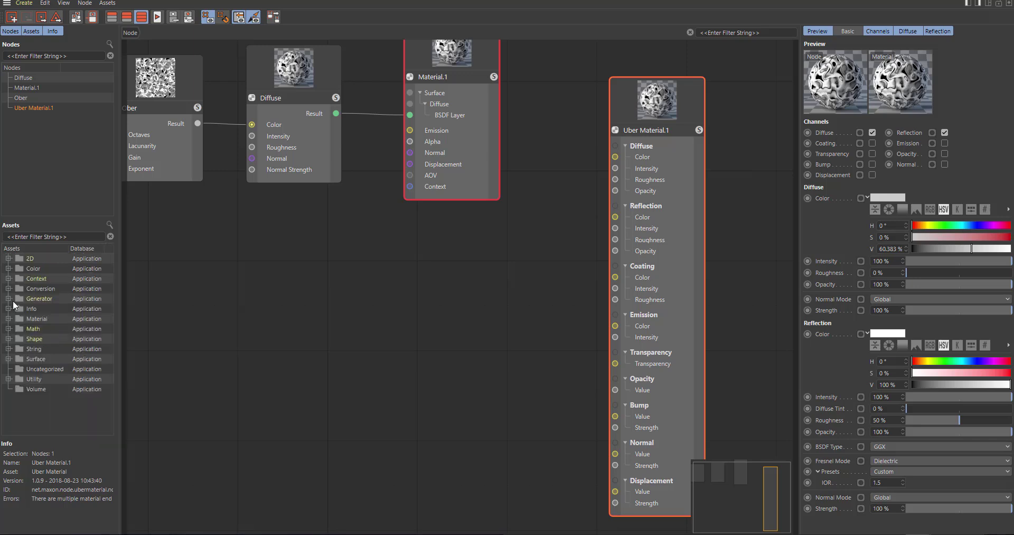
# Check the Diffuse node's settings and place the Uber Material node close beside the Material.1 node.
pyautogui.moveTo(397, 304); pyautogui.dragTo(387, 410, button='middle')
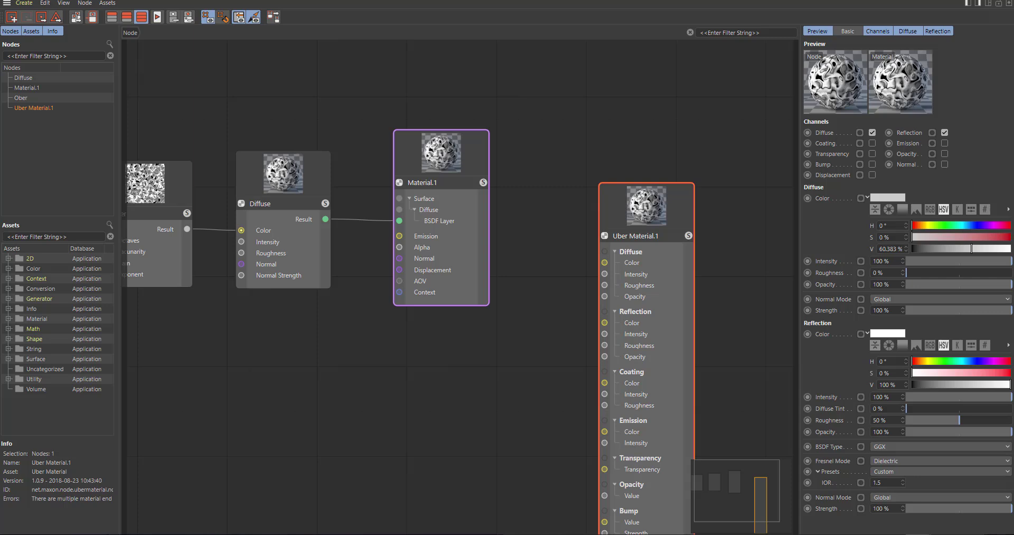
pyautogui.click(291, 170)
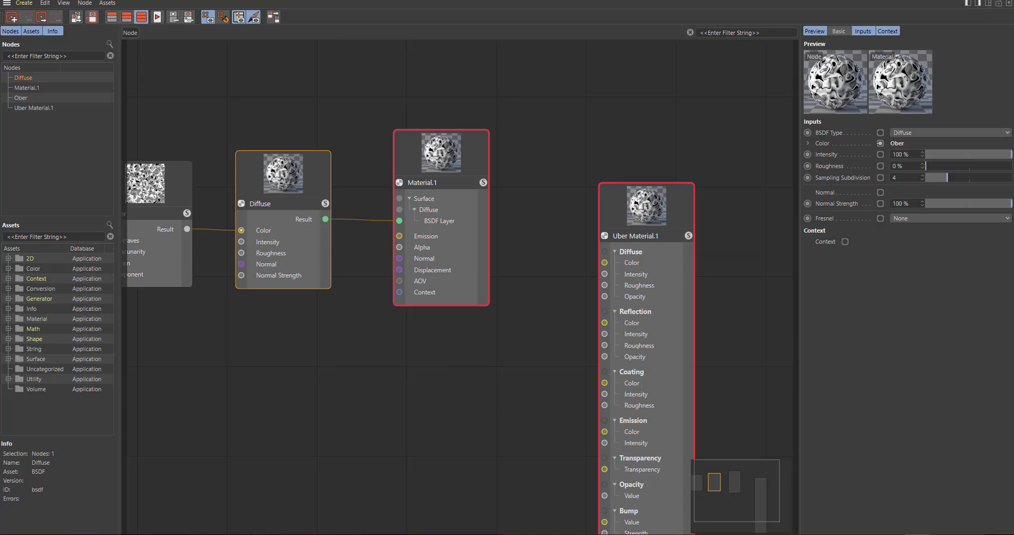
pyautogui.click(451, 331)
pyautogui.moveTo(601, 185); pyautogui.dragTo(546, 120)
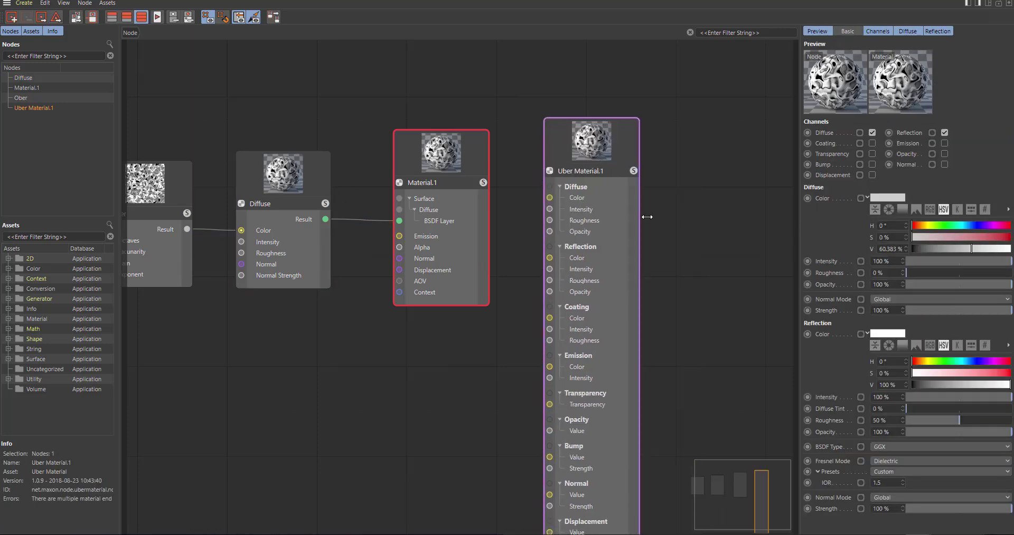
pyautogui.press('h')
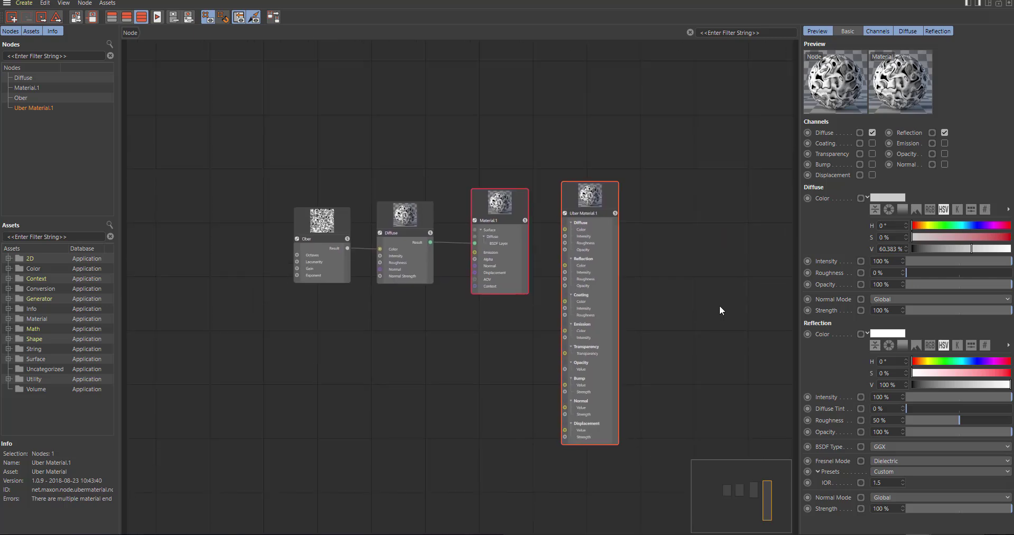
pyautogui.scroll(3, 708, 293)
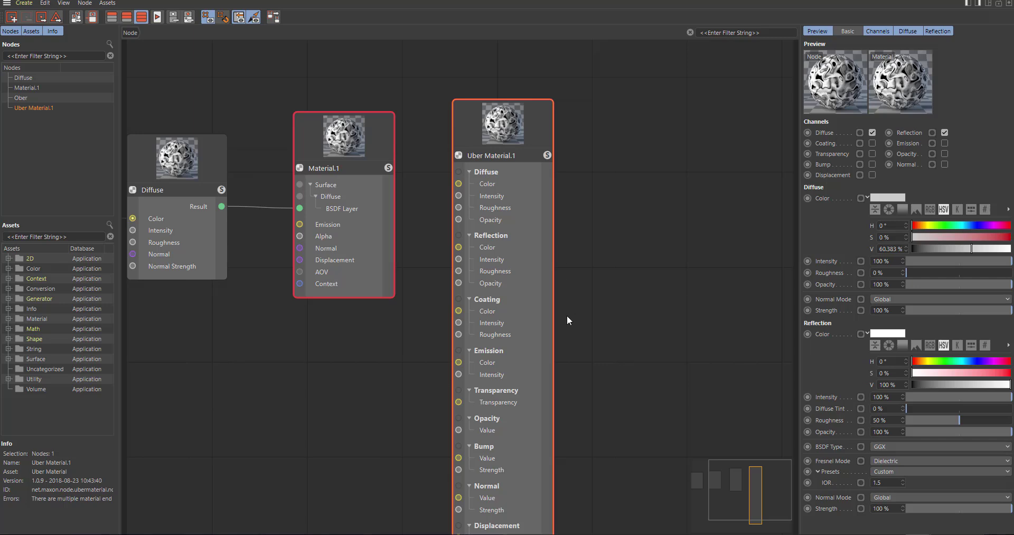
pyautogui.scroll(-8, 566, 315)
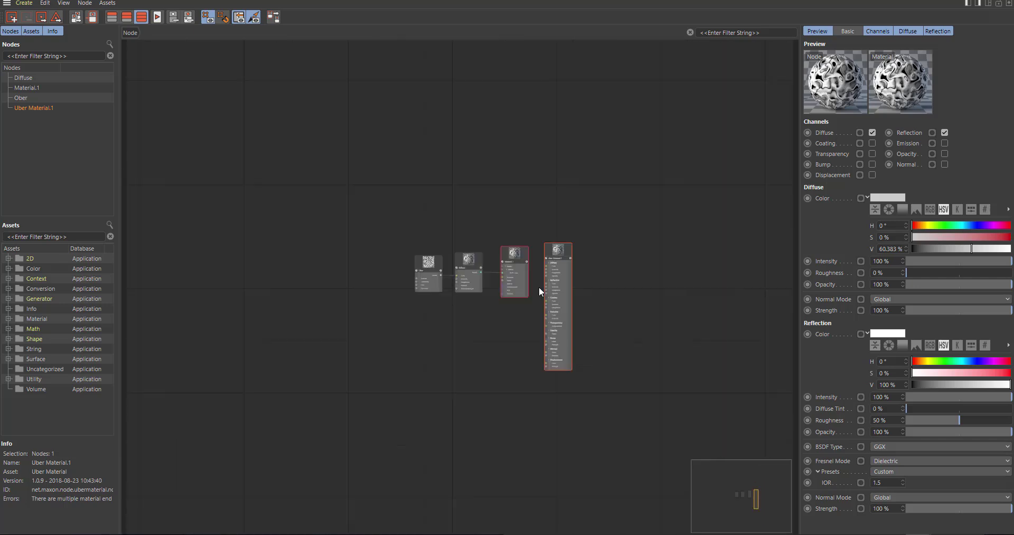
pyautogui.scroll(10, 539, 290)
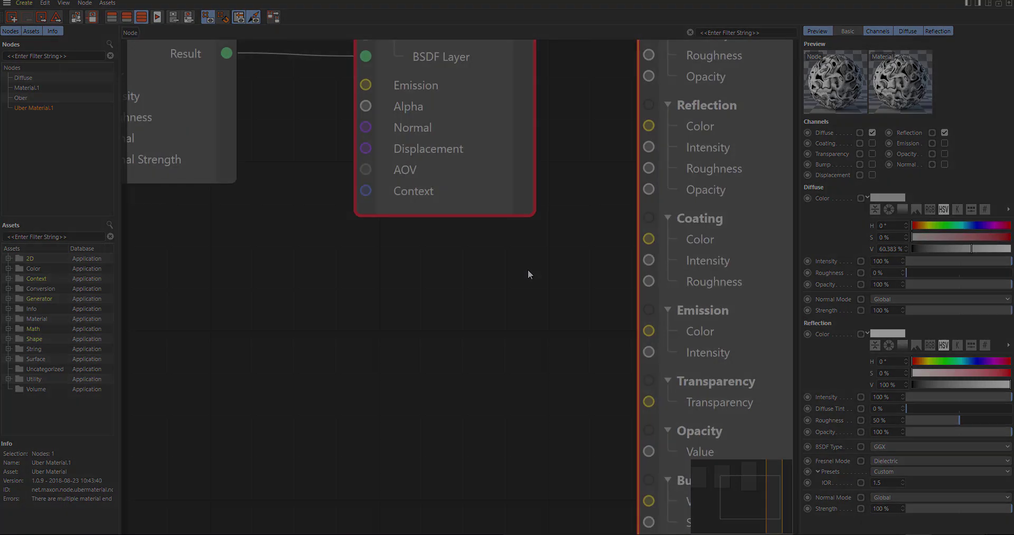